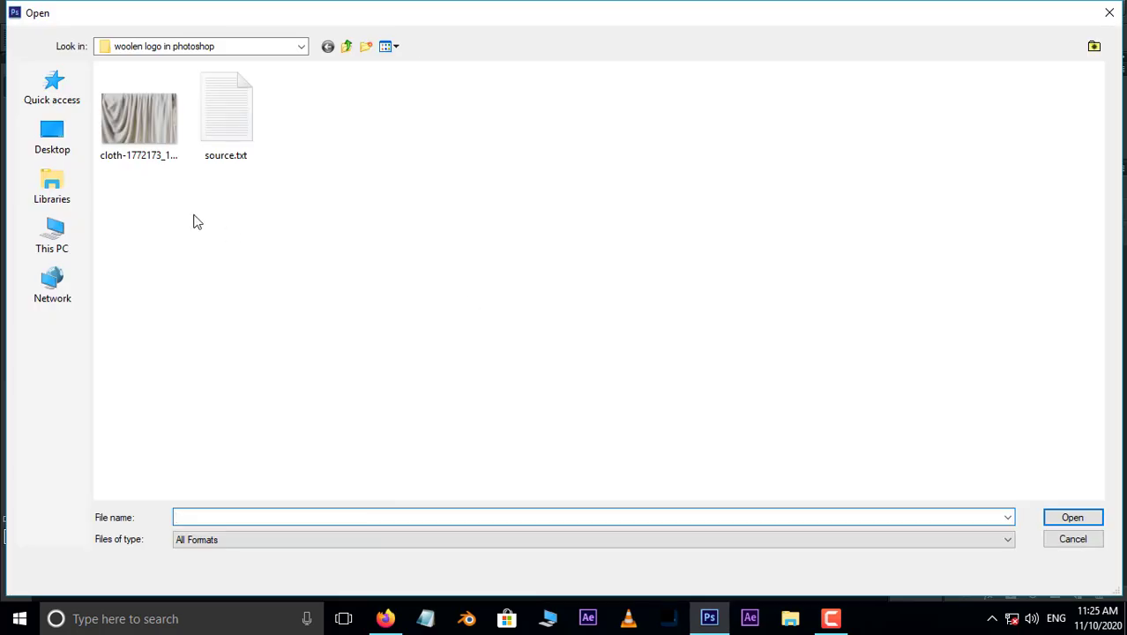
# - Open the draped cream cloth JPG and copy its Background layer into Layer 1 with Ctrl+J
pyautogui.click(128, 138)
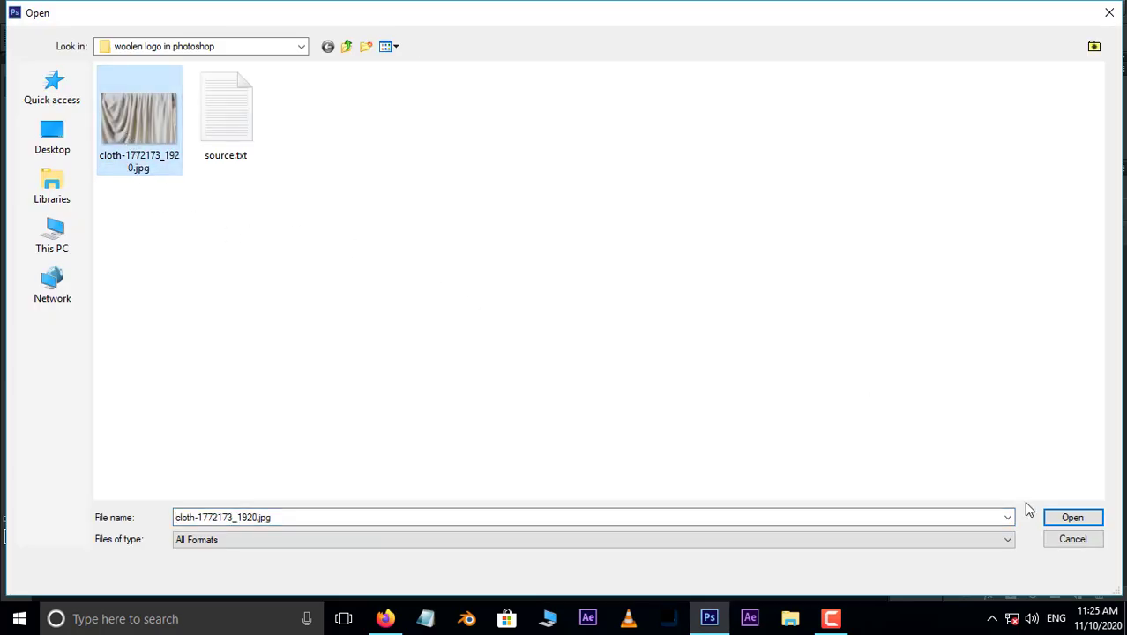
pyautogui.click(1071, 517)
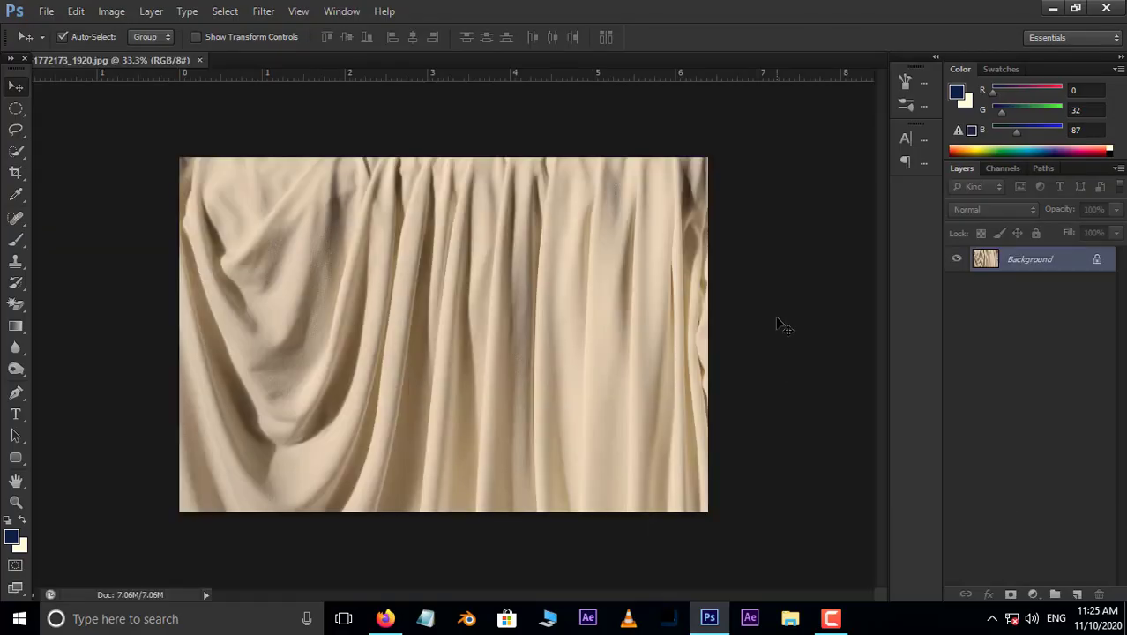
pyautogui.hotkey('ctrl', '+')
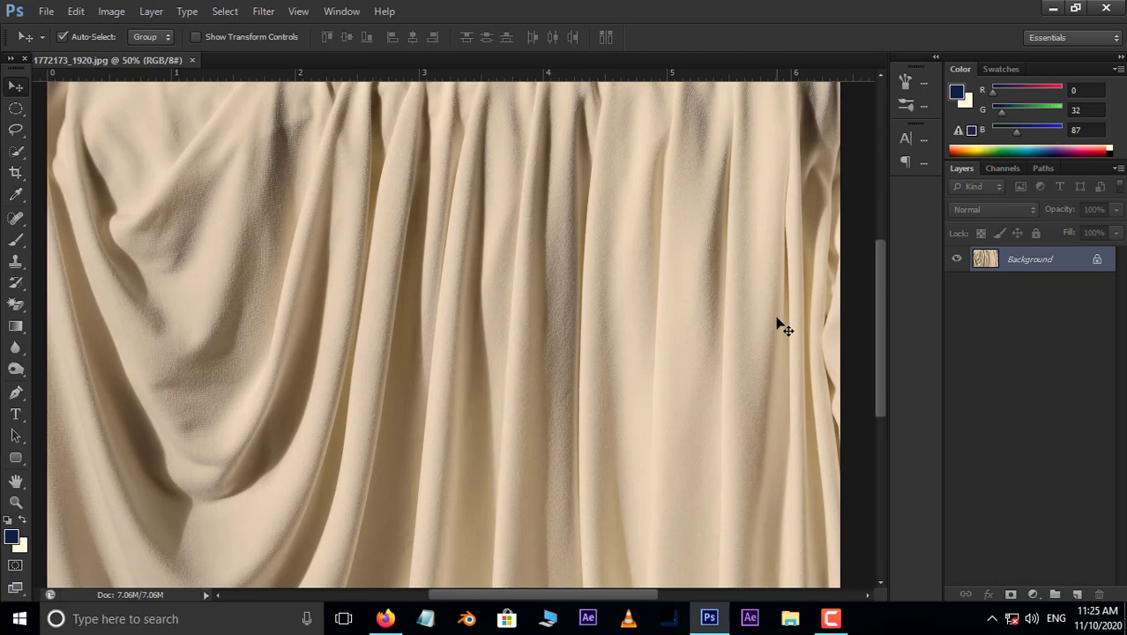
pyautogui.hotkey('ctrl', '-')
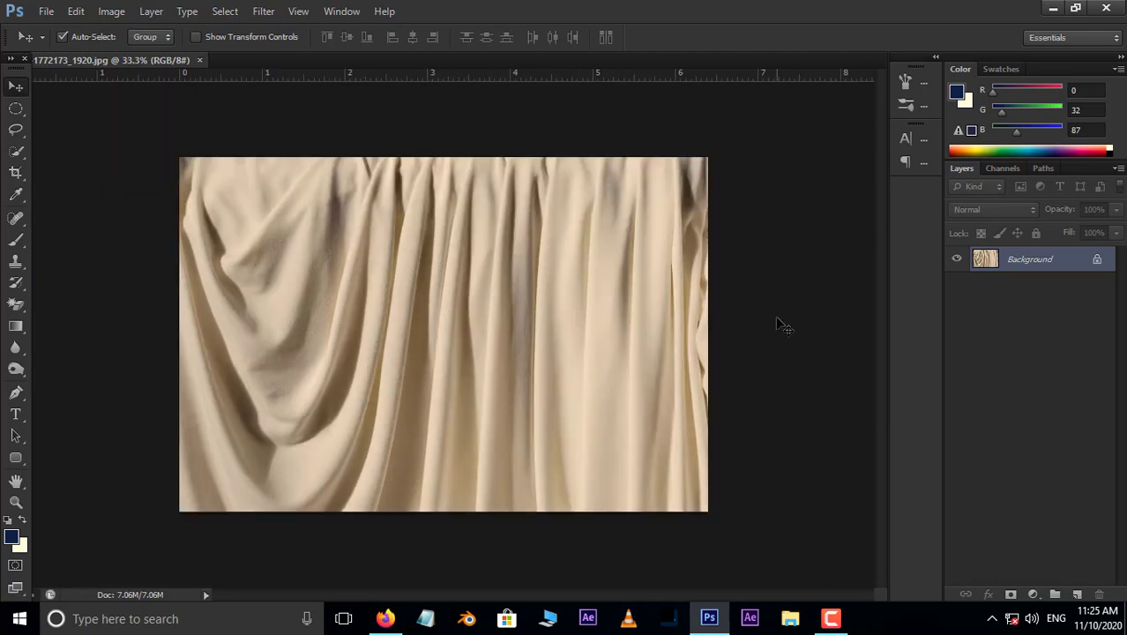
pyautogui.hotkey('ctrl', 'j')
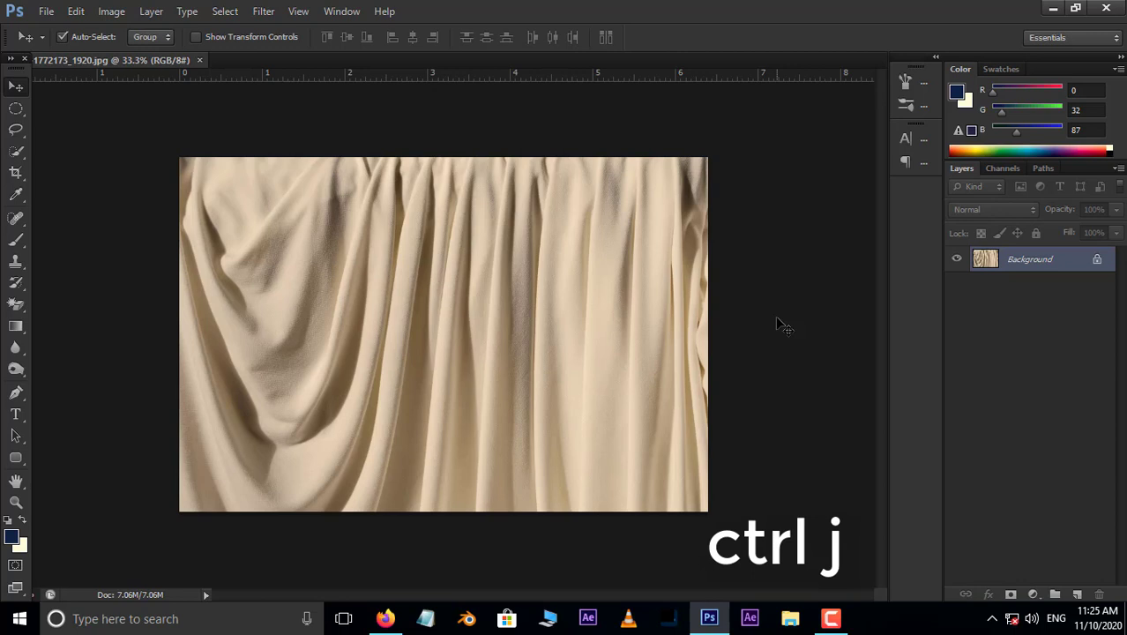
pyautogui.hotkey('ctrl', 'j')
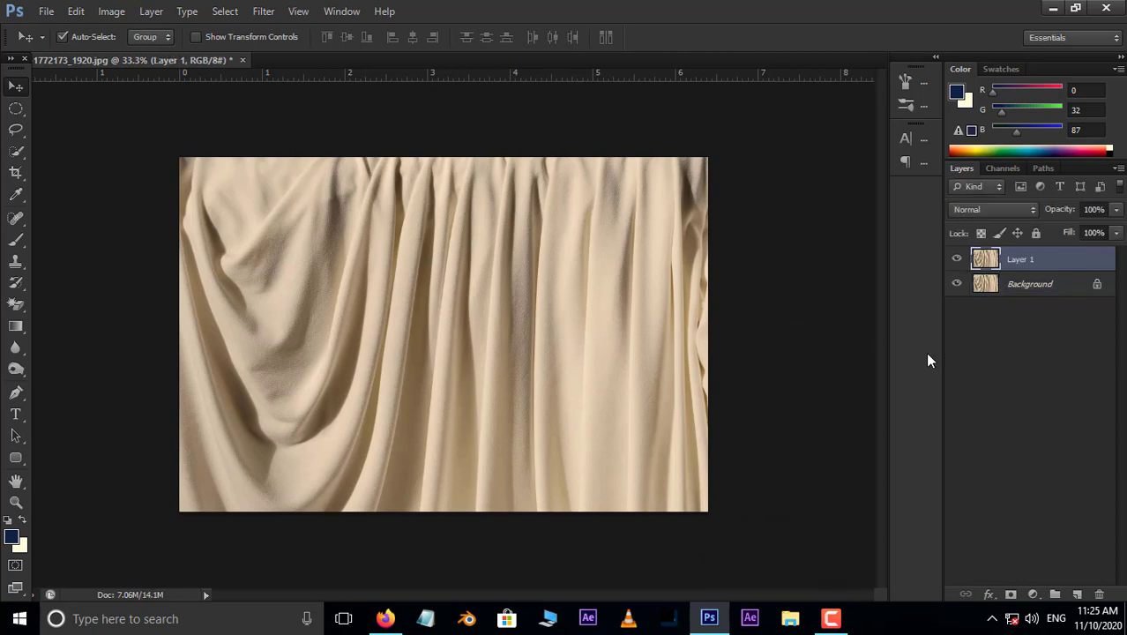
# - Apply a 1.0-pixel Gaussian Blur to Layer 1, then desaturate it
pyautogui.click(263, 11)
pyautogui.moveTo(272, 178)
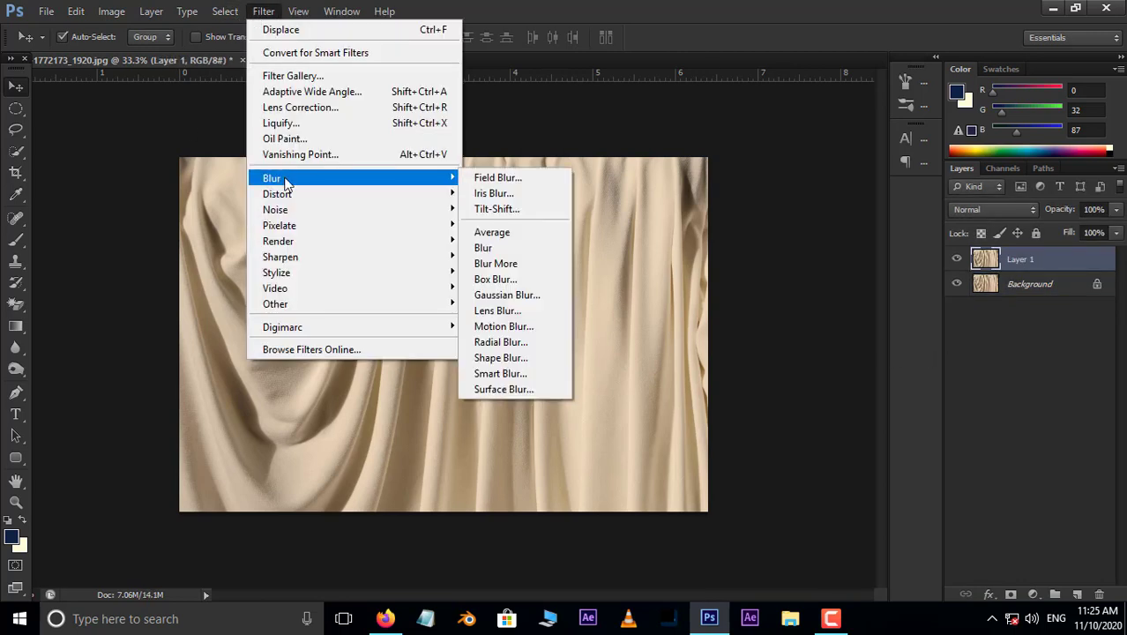
pyautogui.click(515, 296)
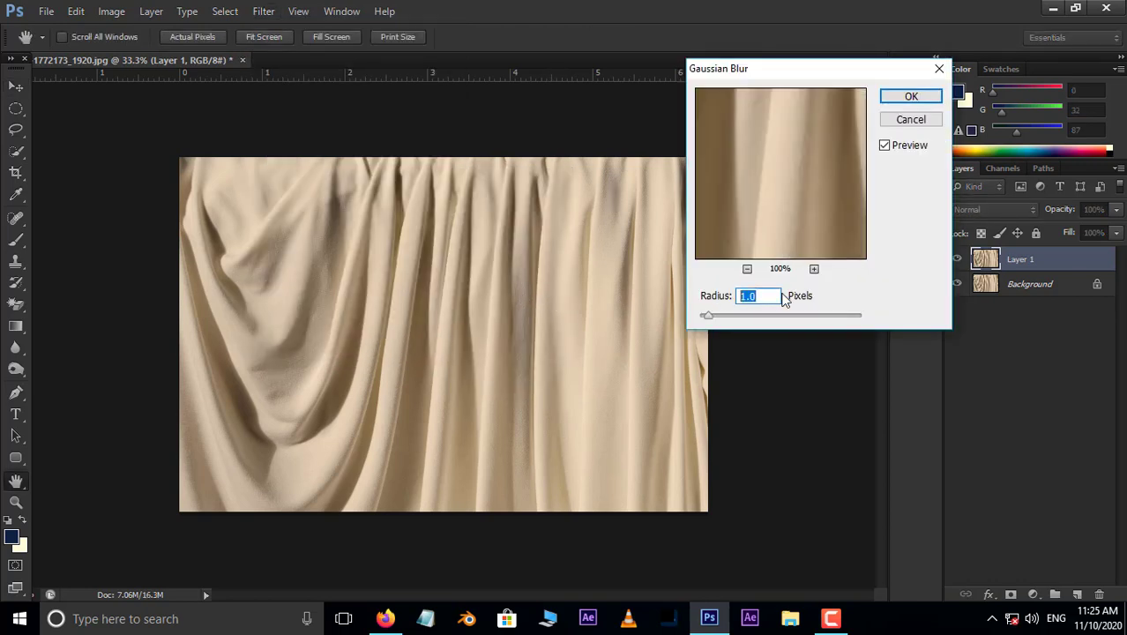
pyautogui.click(912, 96)
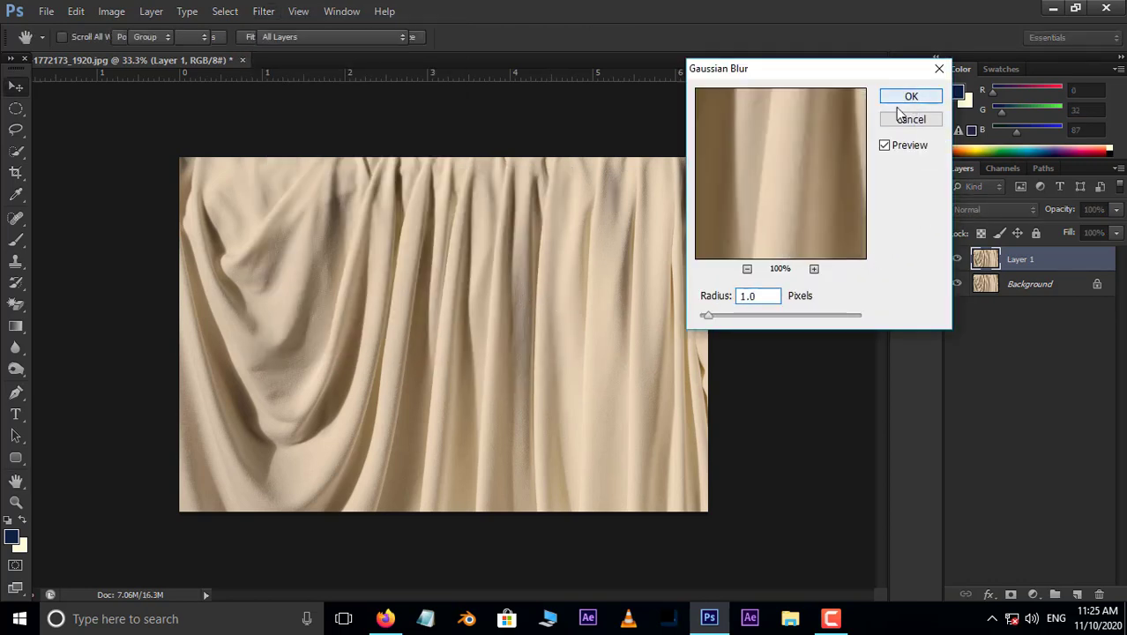
pyautogui.click(111, 10)
pyautogui.moveTo(137, 53)
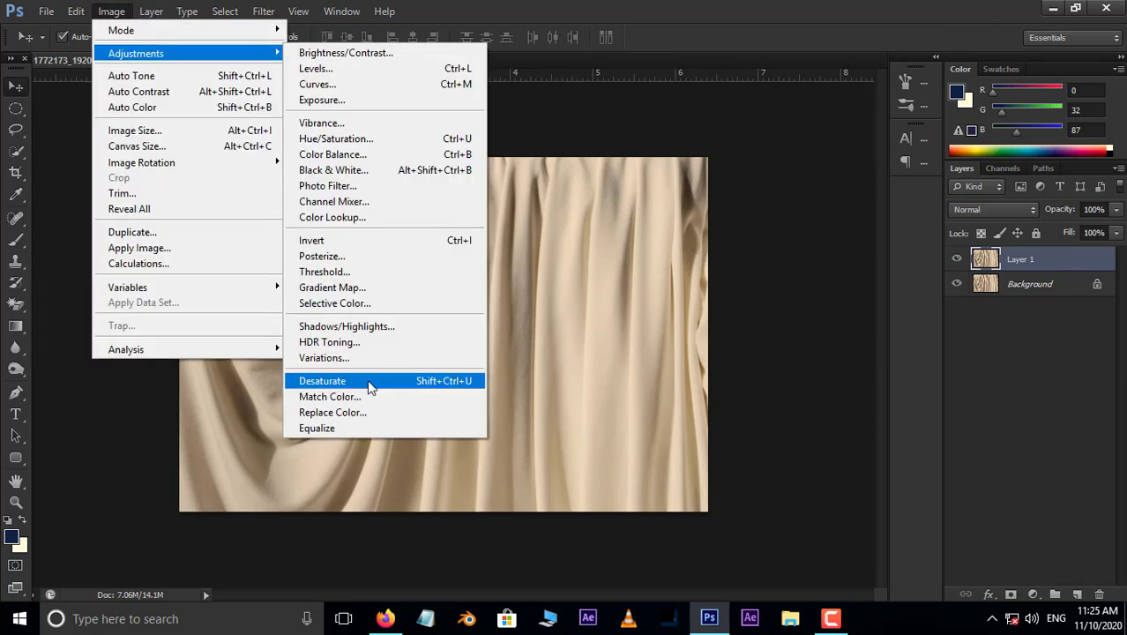
pyautogui.click(368, 382)
# - Save the image in Photoshop format as 'displacement map.psd'
pyautogui.hotkey('ctrl', '+')
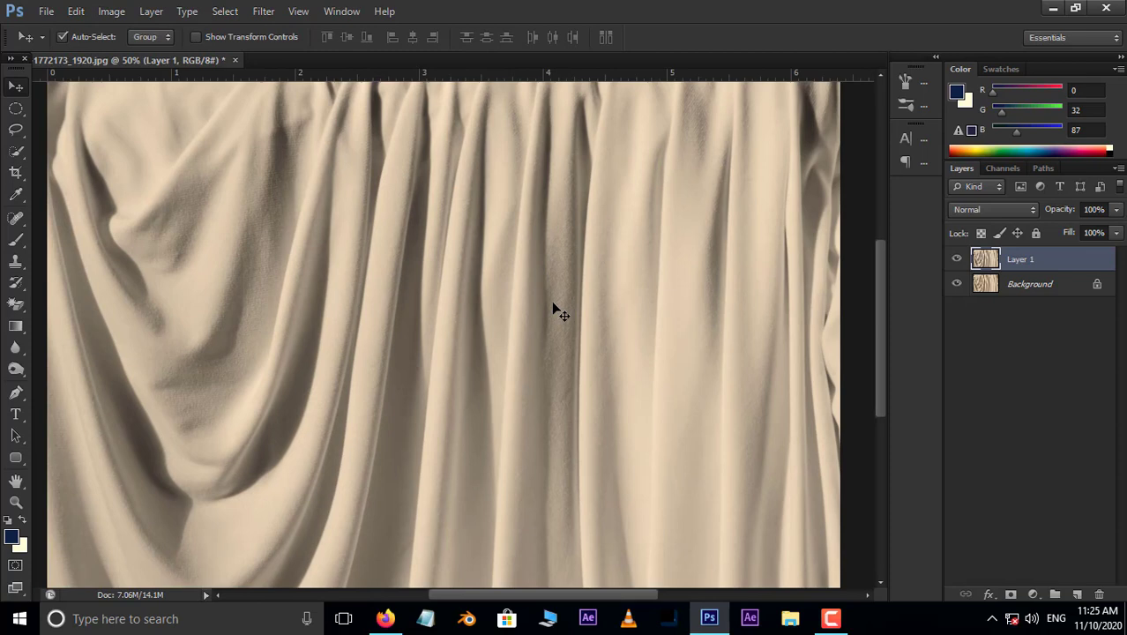
pyautogui.click(45, 11)
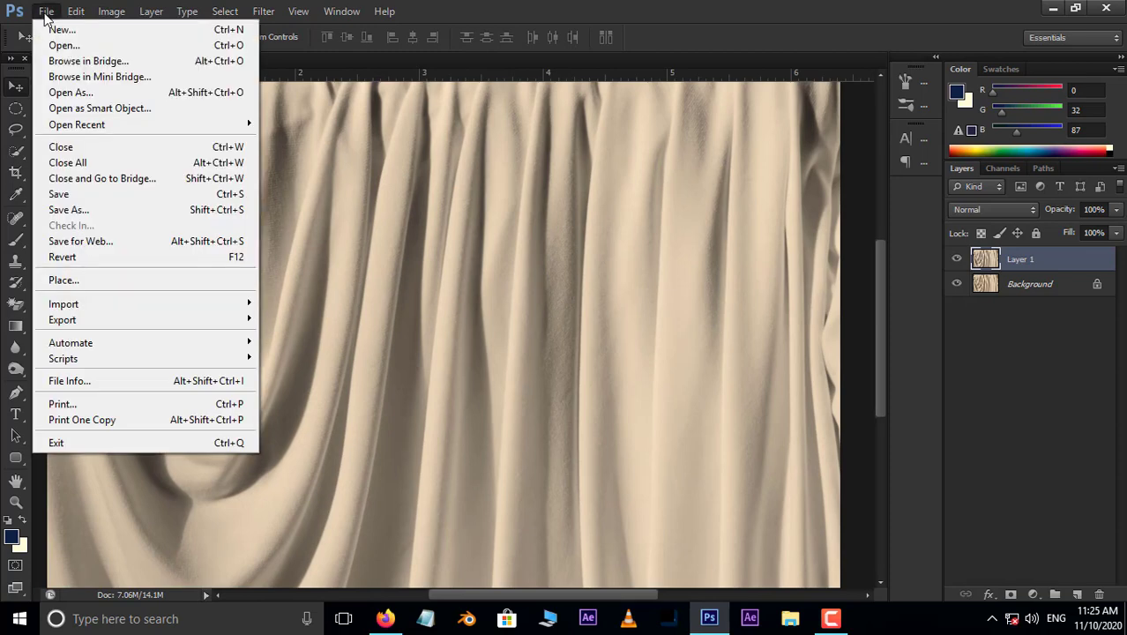
pyautogui.click(71, 207)
pyautogui.write('displace')
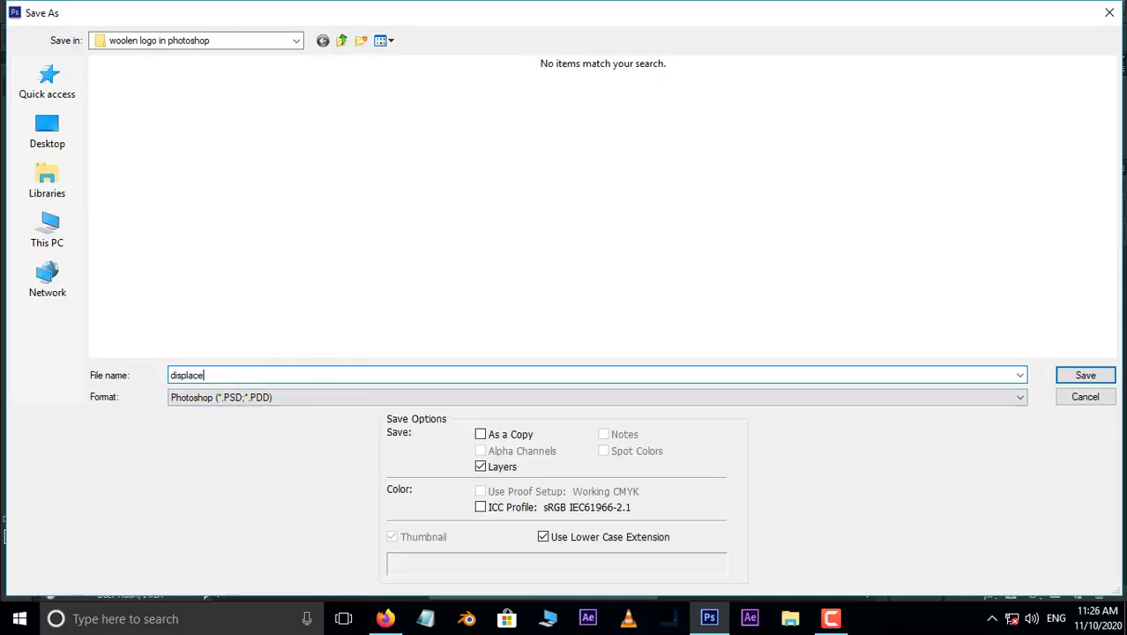
pyautogui.write('ment map')
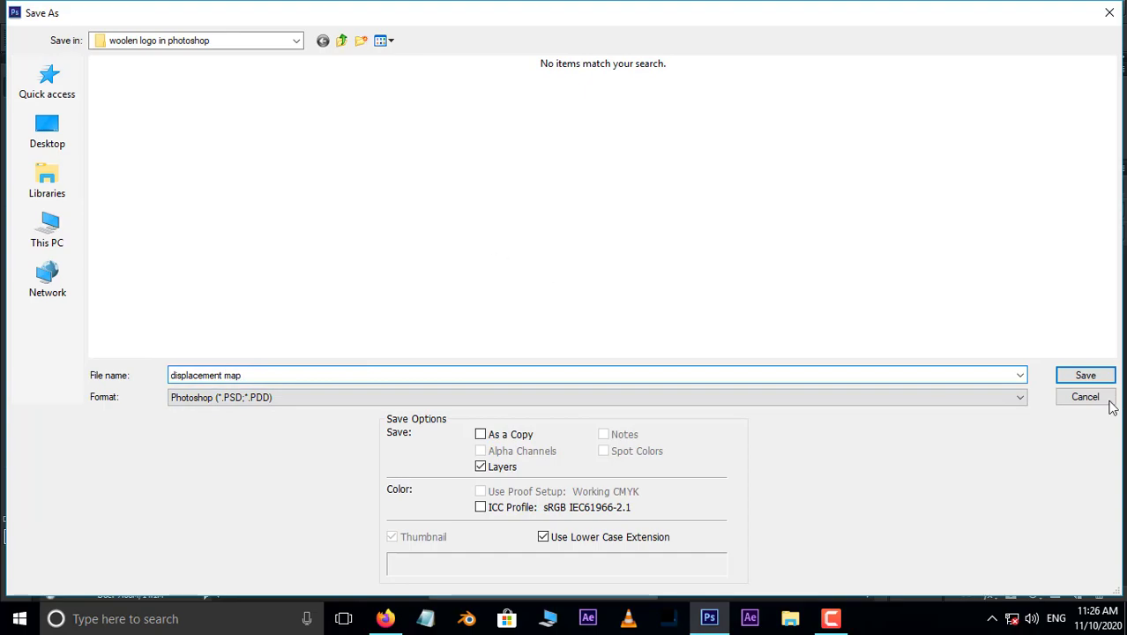
pyautogui.click(1101, 378)
pyautogui.click(760, 186)
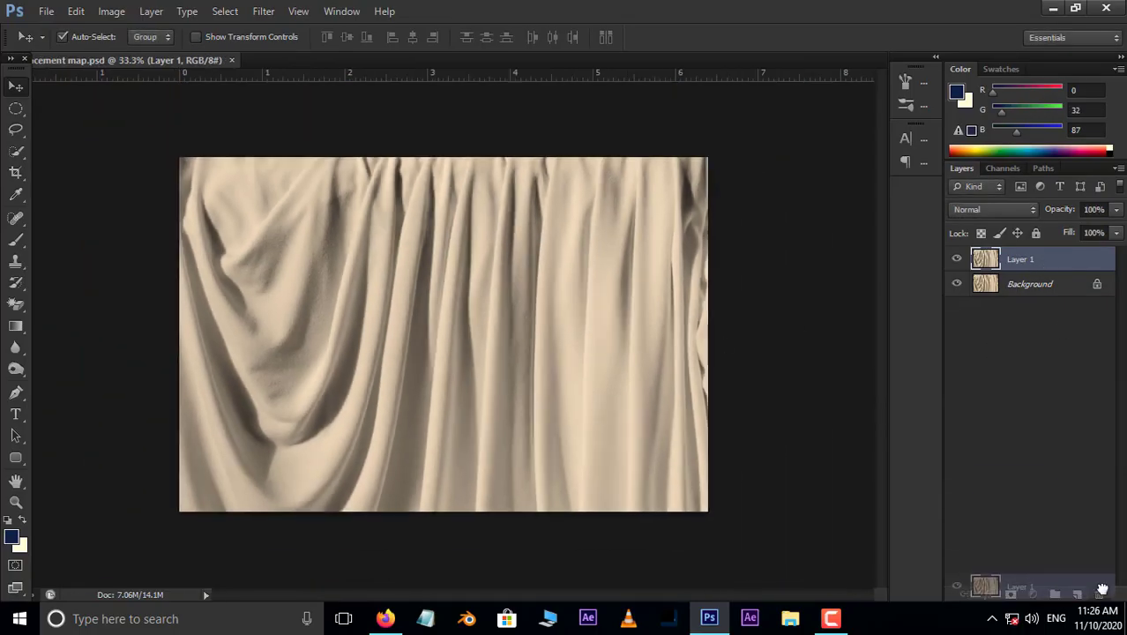
# - Delete Layer 1 and type the word 'Cloth' on the photo
pyautogui.moveTo(1043, 265); pyautogui.dragTo(1100, 595)
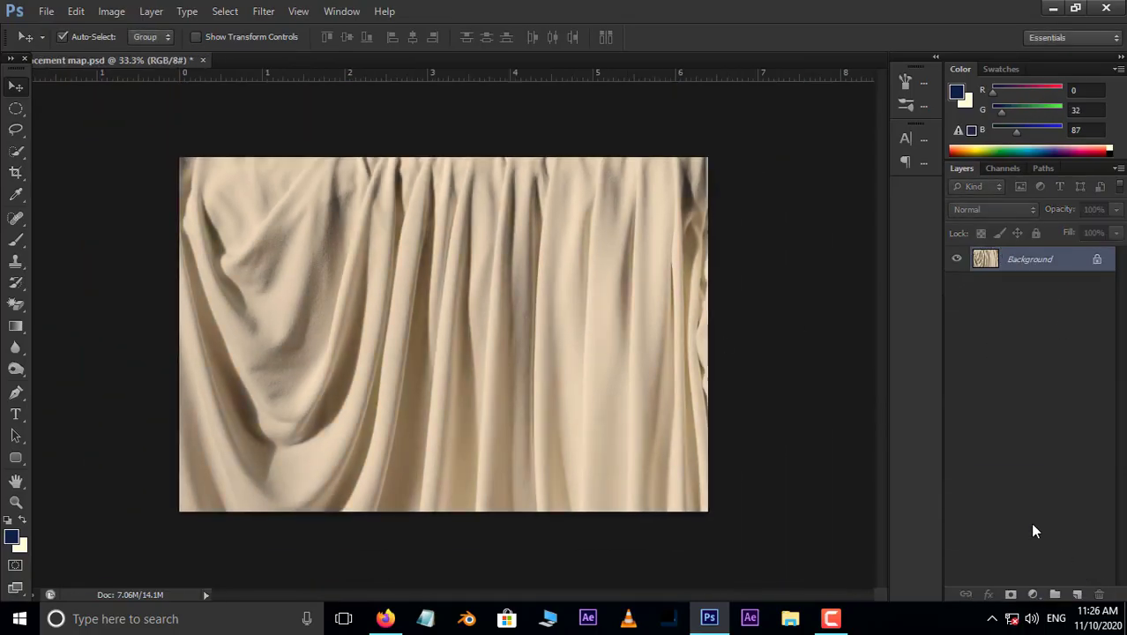
pyautogui.click(15, 414)
pyautogui.click(303, 365)
pyautogui.write('C')
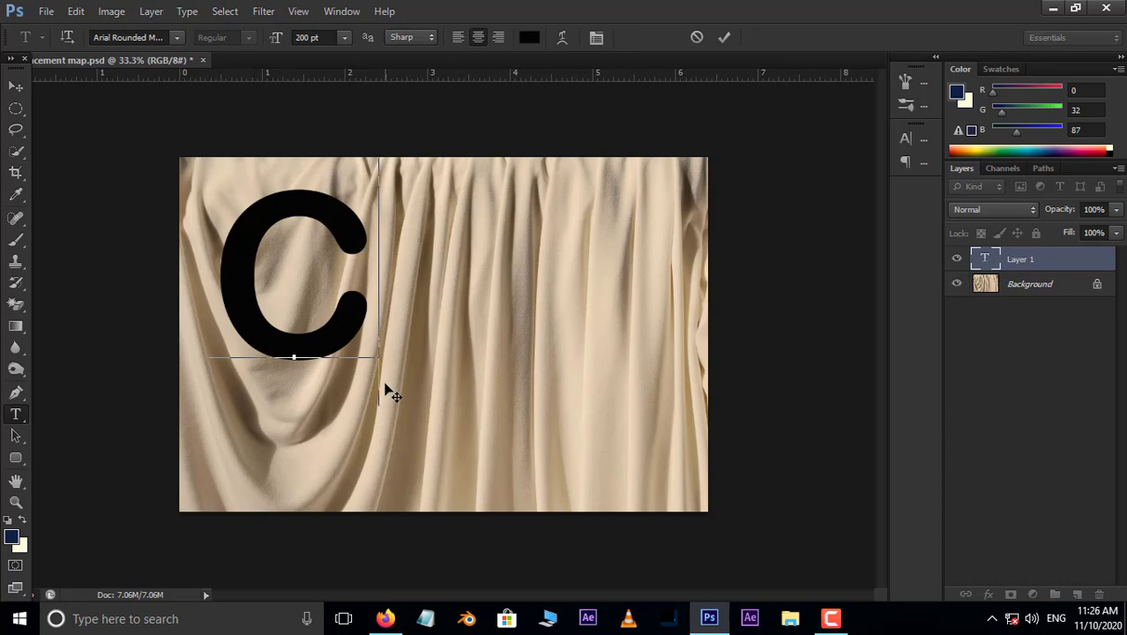
pyautogui.write('loth')
pyautogui.moveTo(351, 291); pyautogui.dragTo(469, 307)
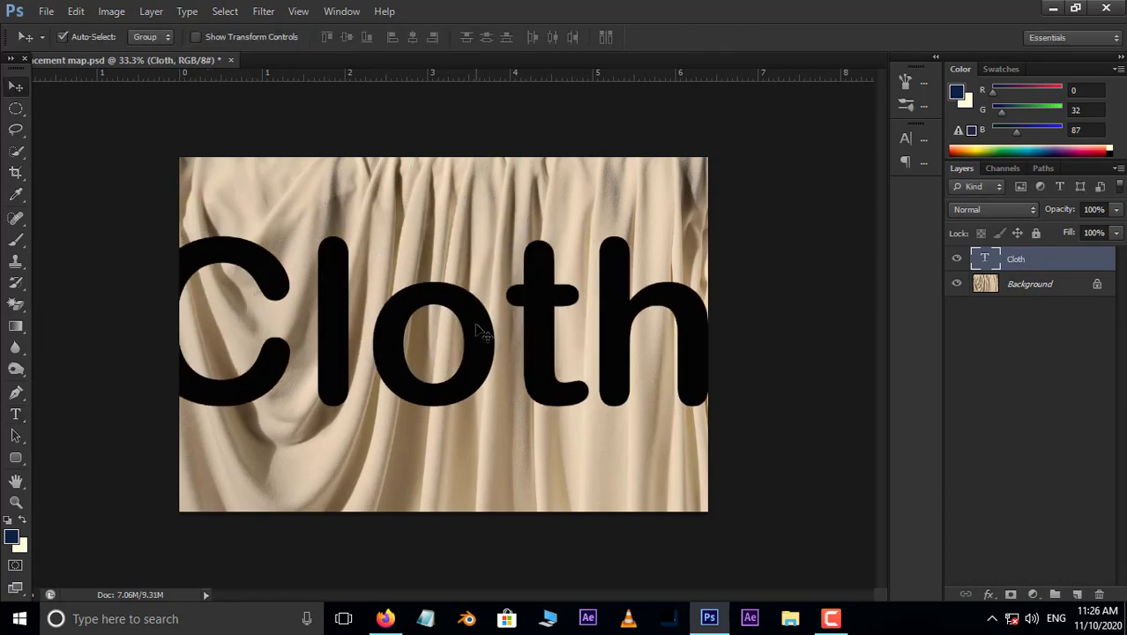
# - Enlarge the Cloth text and convert its layer to a smart object
pyautogui.hotkey('ctrl', 't')
pyautogui.hotkey('ctrl', '+')
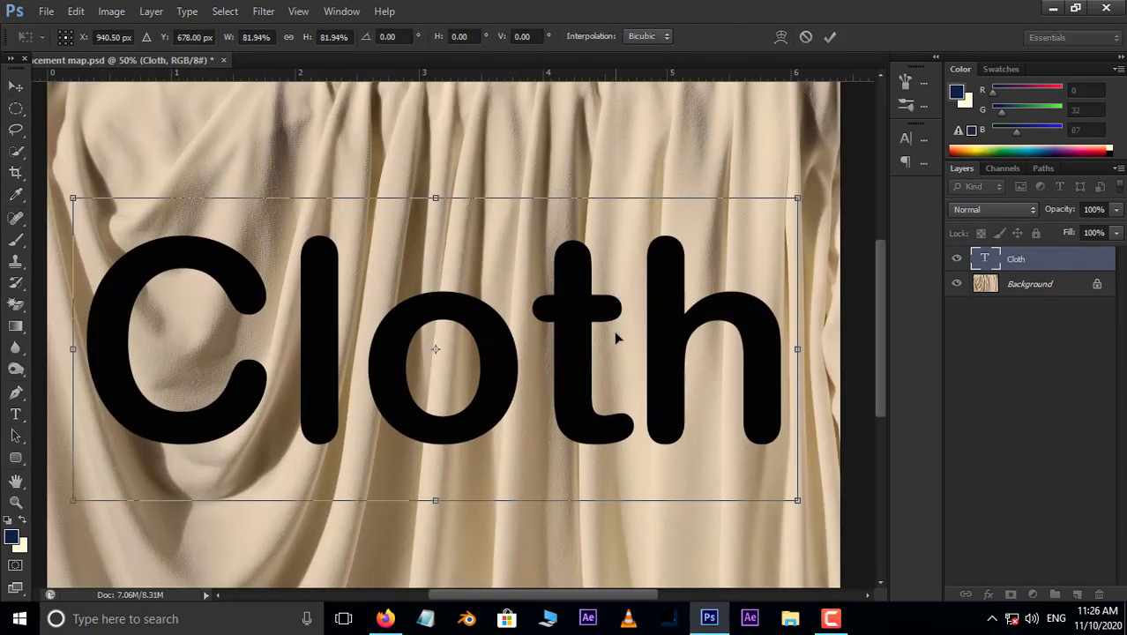
pyautogui.press('Return')
pyautogui.rightClick(1020, 265)
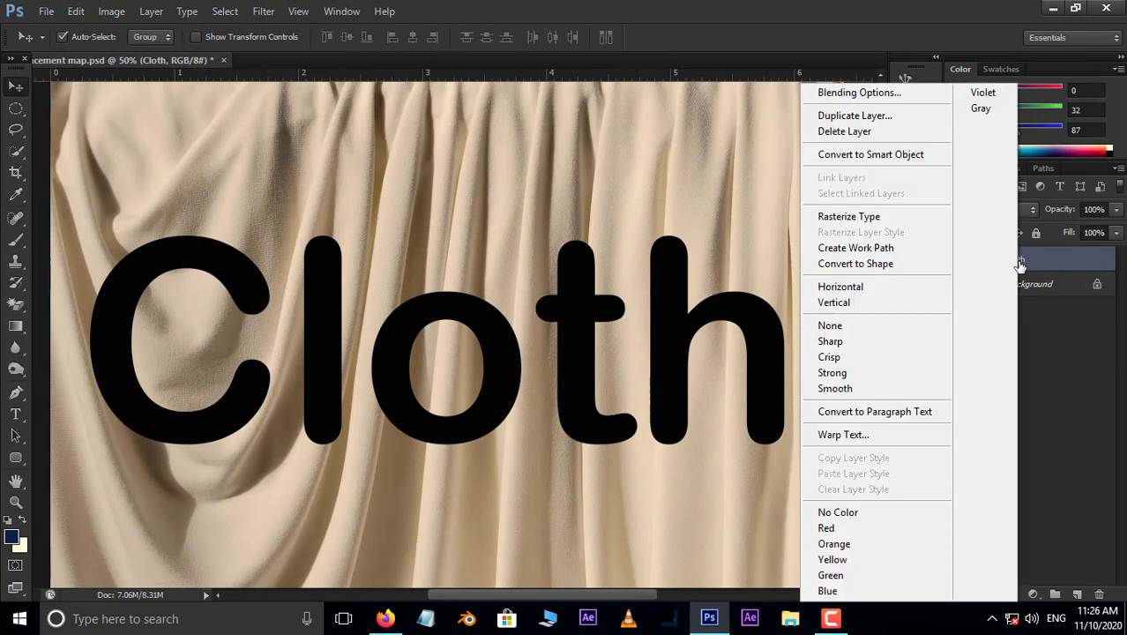
pyautogui.click(904, 155)
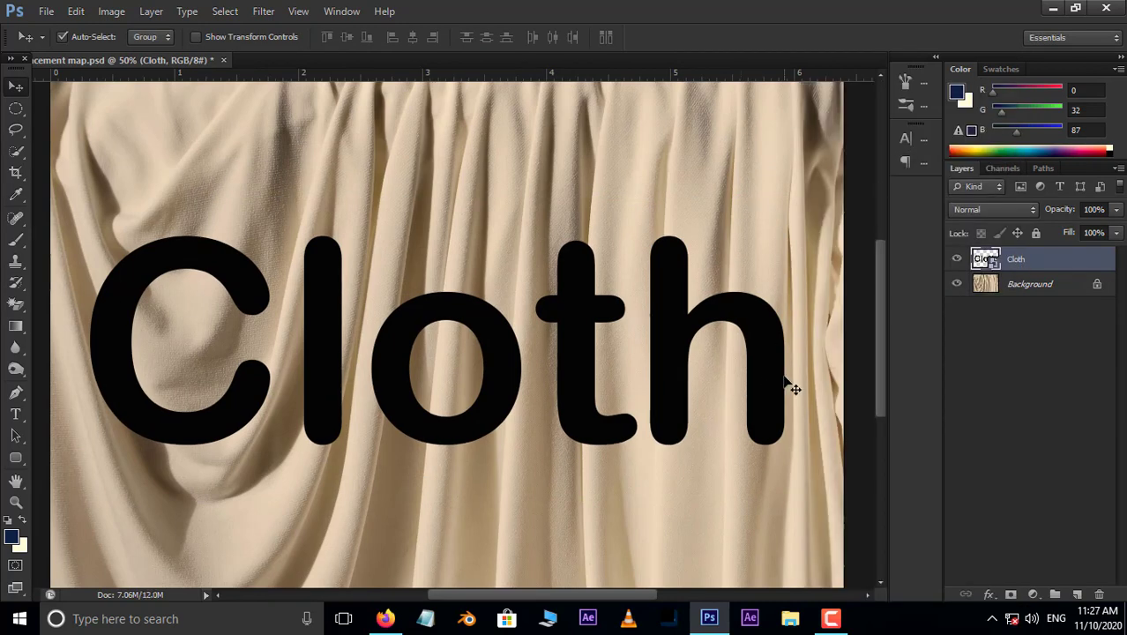
# - Apply Displace with horizontal and vertical scale 10, choosing displacement map.psd as the map
pyautogui.click(265, 12)
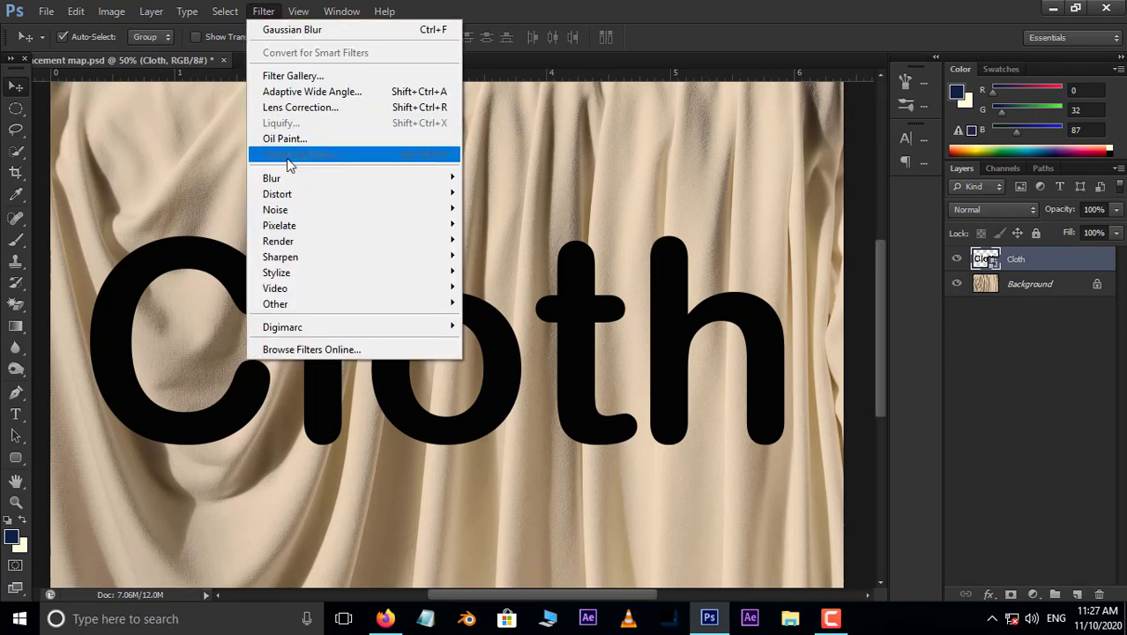
pyautogui.moveTo(277, 194)
pyautogui.click(492, 195)
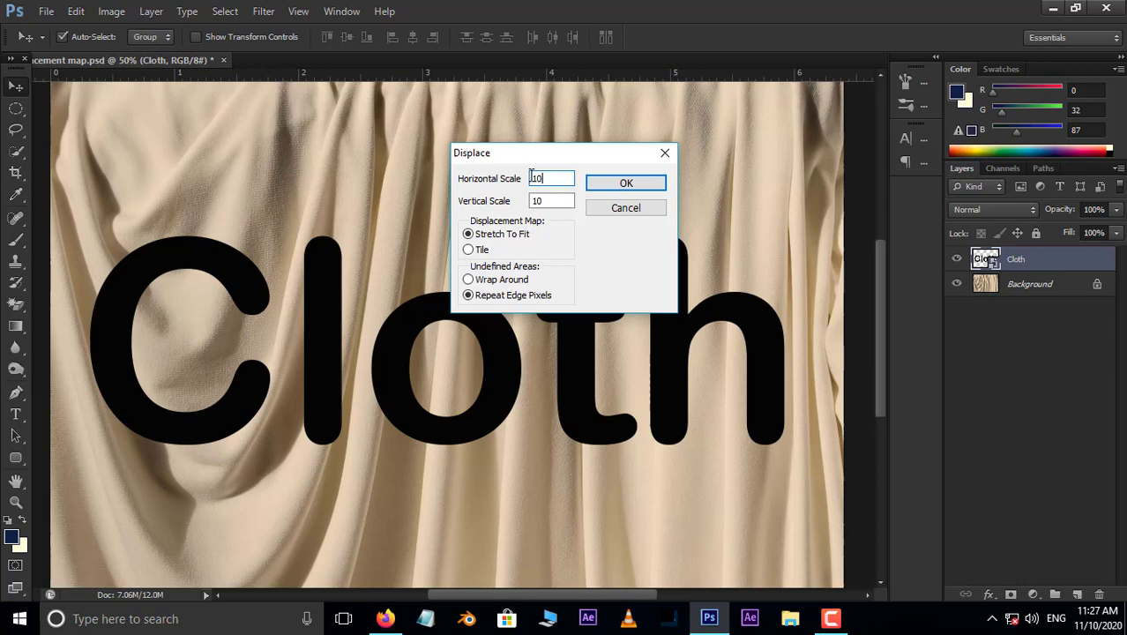
pyautogui.doubleClick(534, 178)
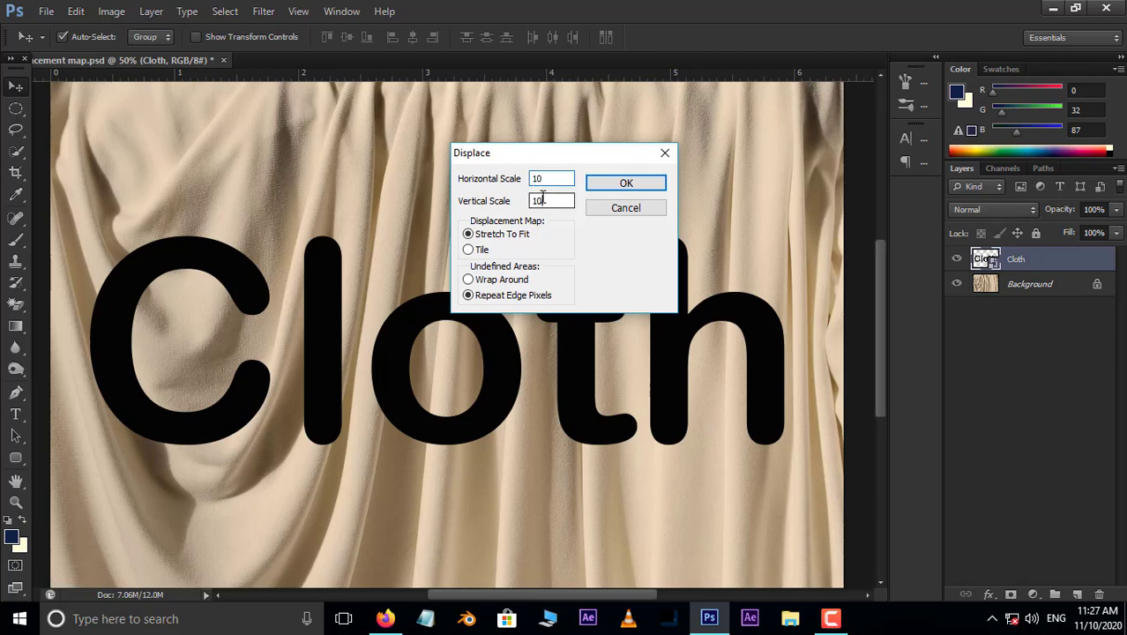
pyautogui.moveTo(543, 200); pyautogui.dragTo(526, 203)
pyautogui.click(641, 183)
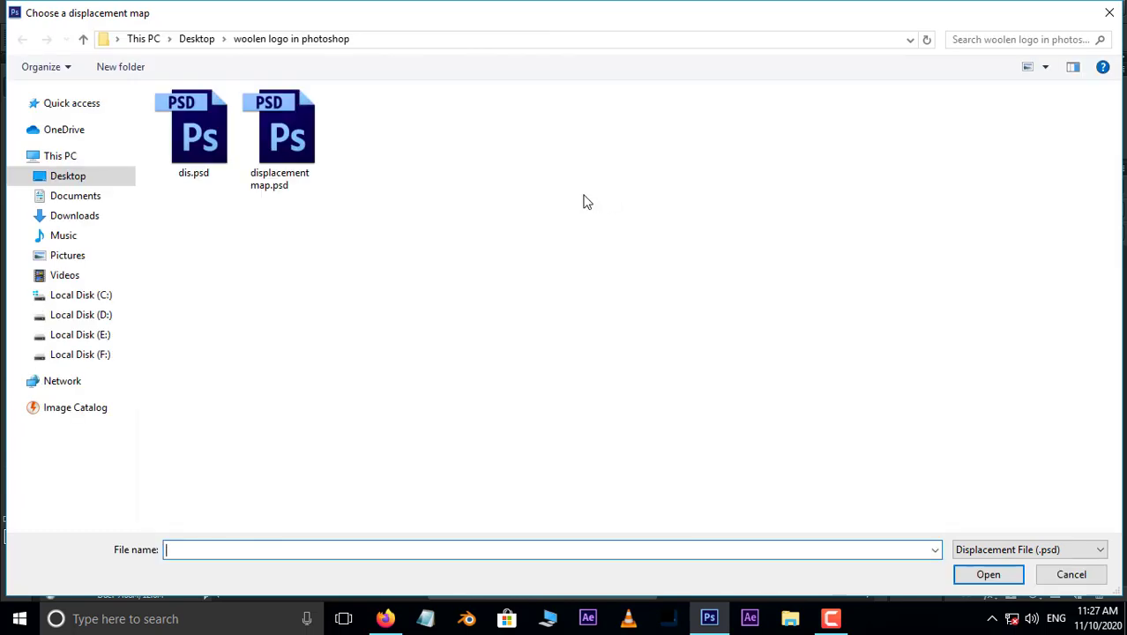
pyautogui.click(300, 146)
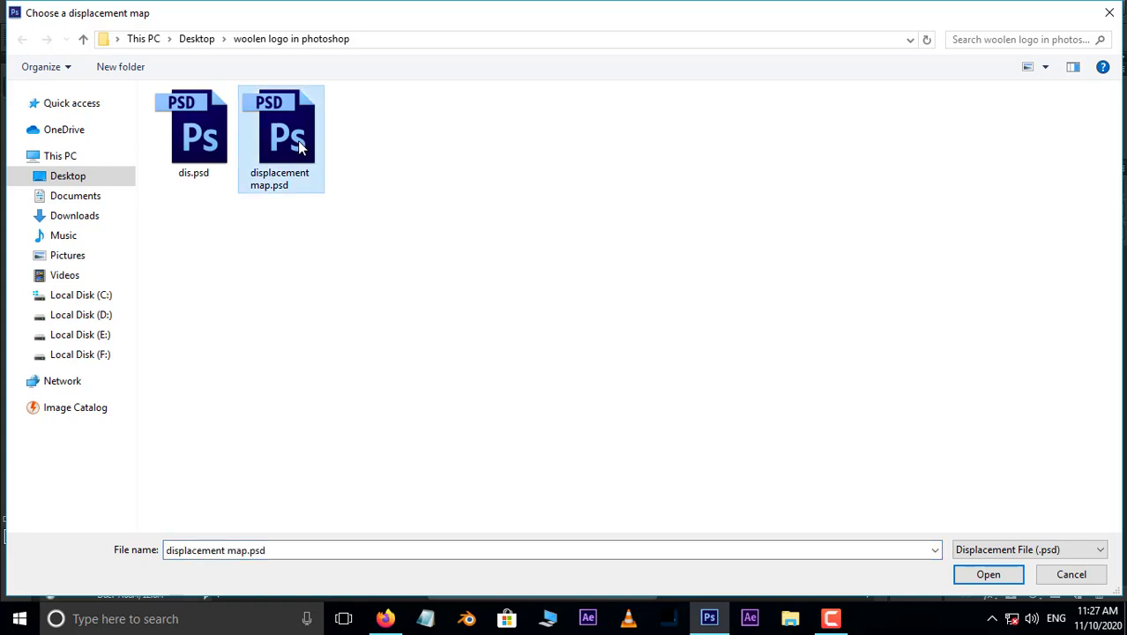
# - Confirm the displacement map, then drop the Cloth layer's Fill to 0%
pyautogui.click(983, 578)
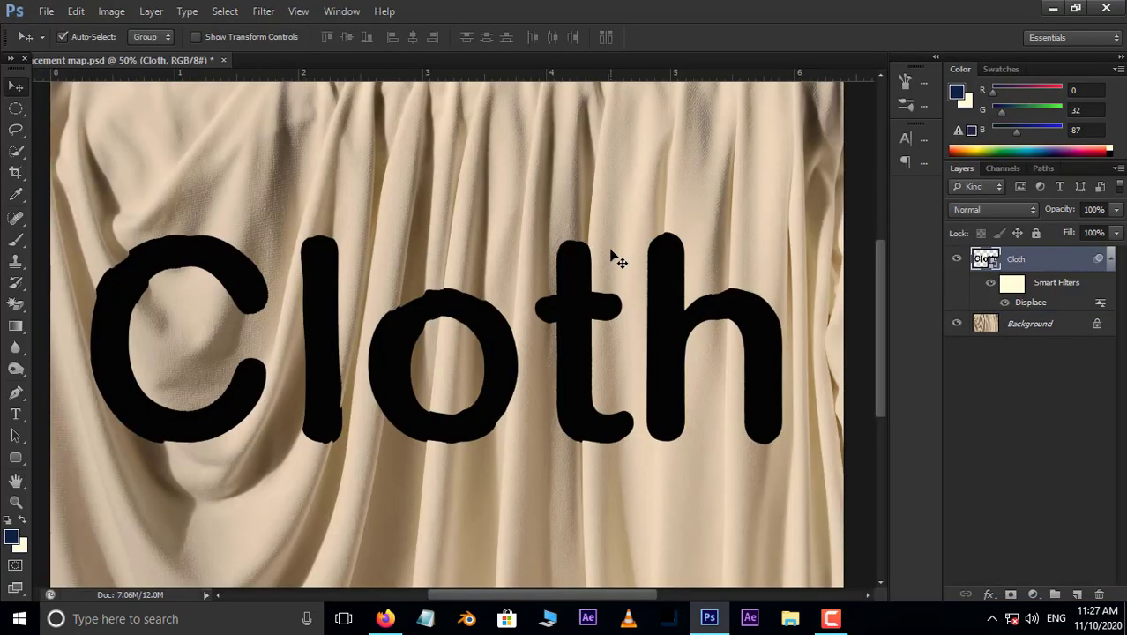
pyautogui.scroll(1, 503, 353)
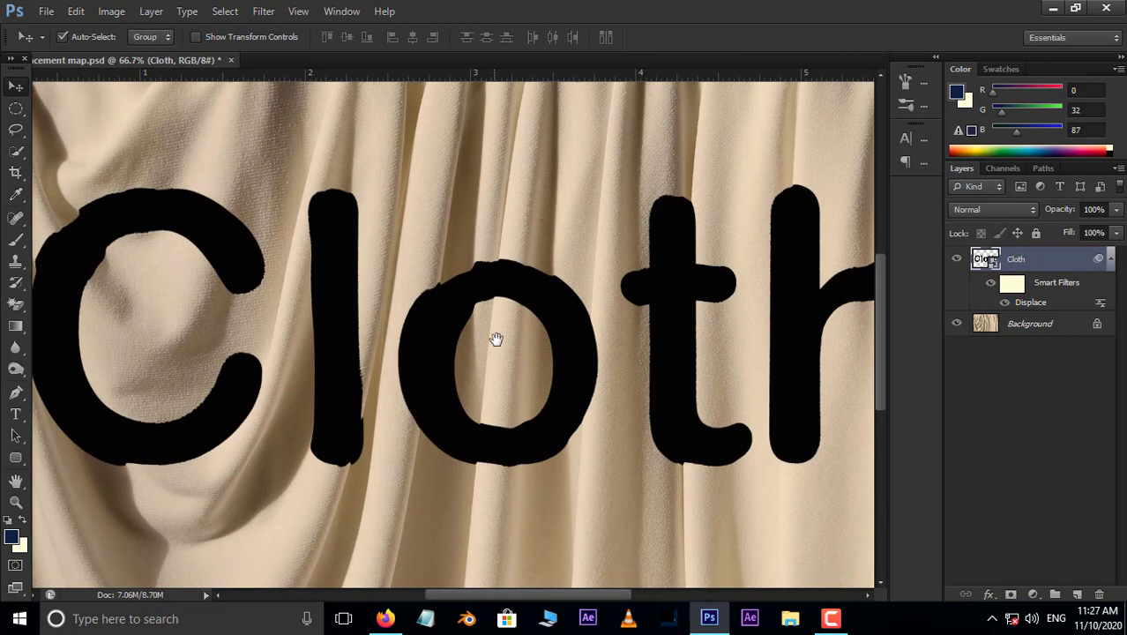
pyautogui.moveTo(496, 335); pyautogui.dragTo(482, 354)
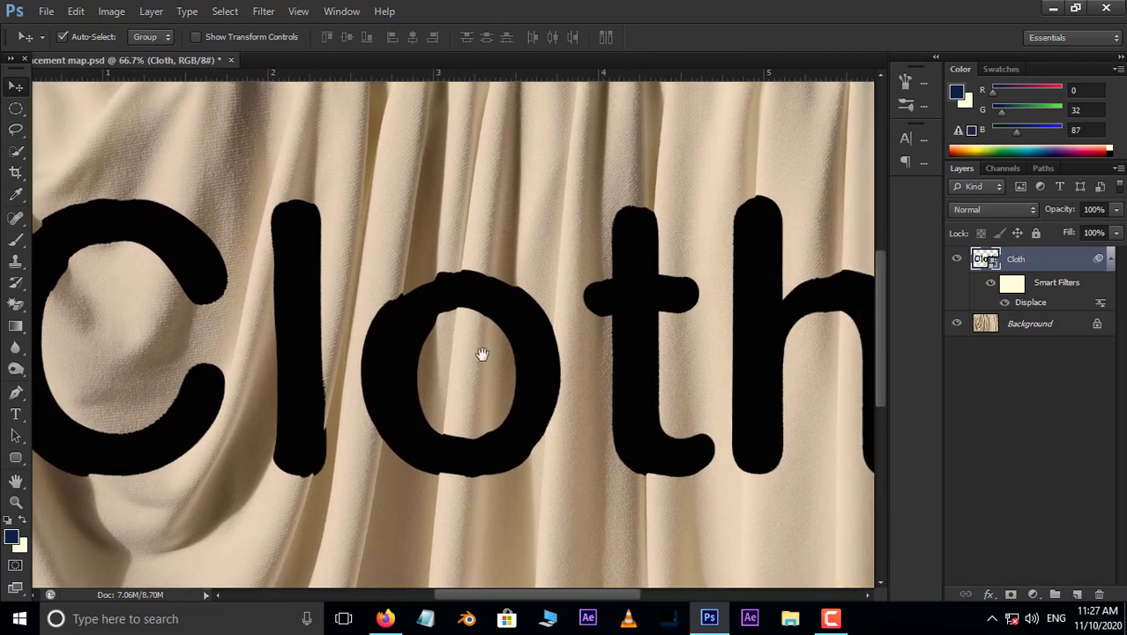
pyautogui.click(1116, 239)
pyautogui.moveTo(1112, 255); pyautogui.dragTo(1029, 256)
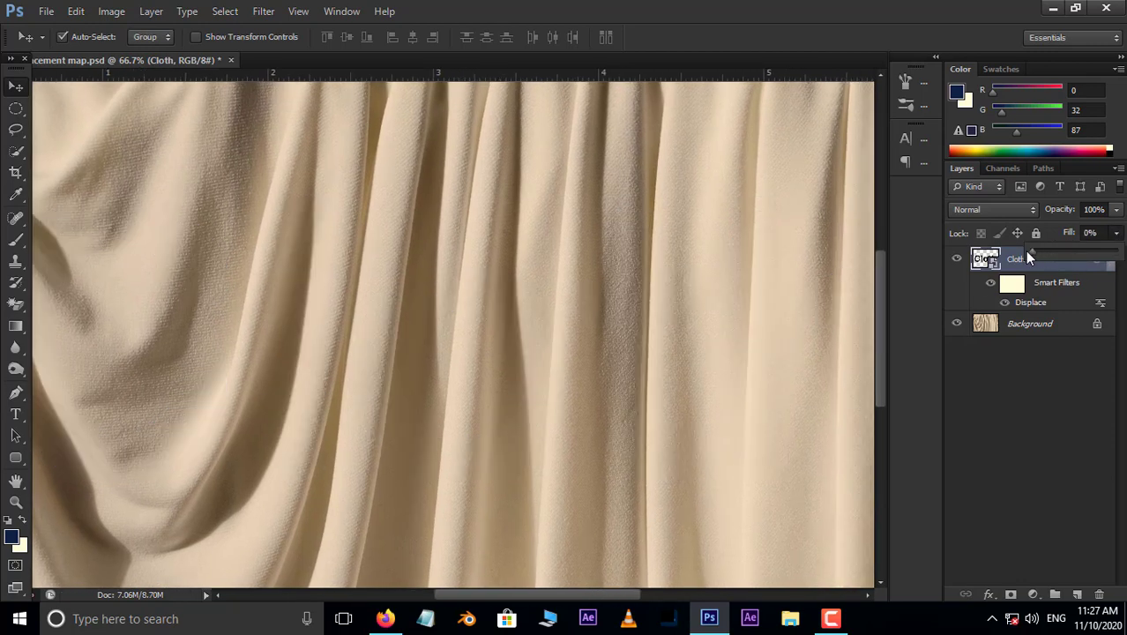
pyautogui.click(1083, 276)
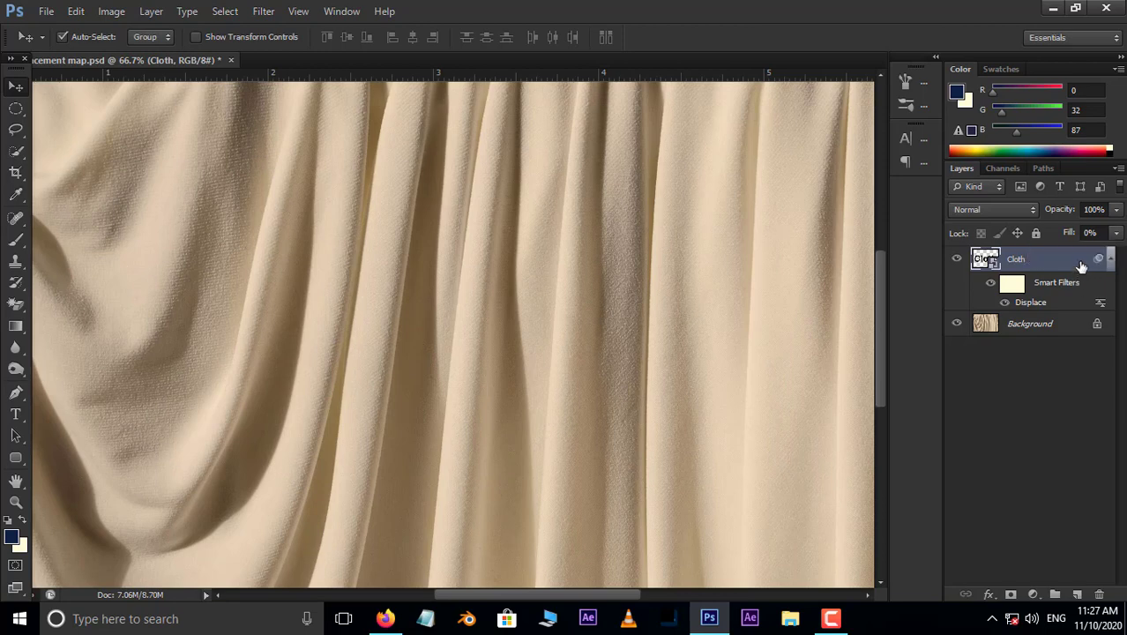
# - Add a pink (f372b8) Color Overlay to the Cloth layer using Linear Burn blending
pyautogui.doubleClick(1082, 266)
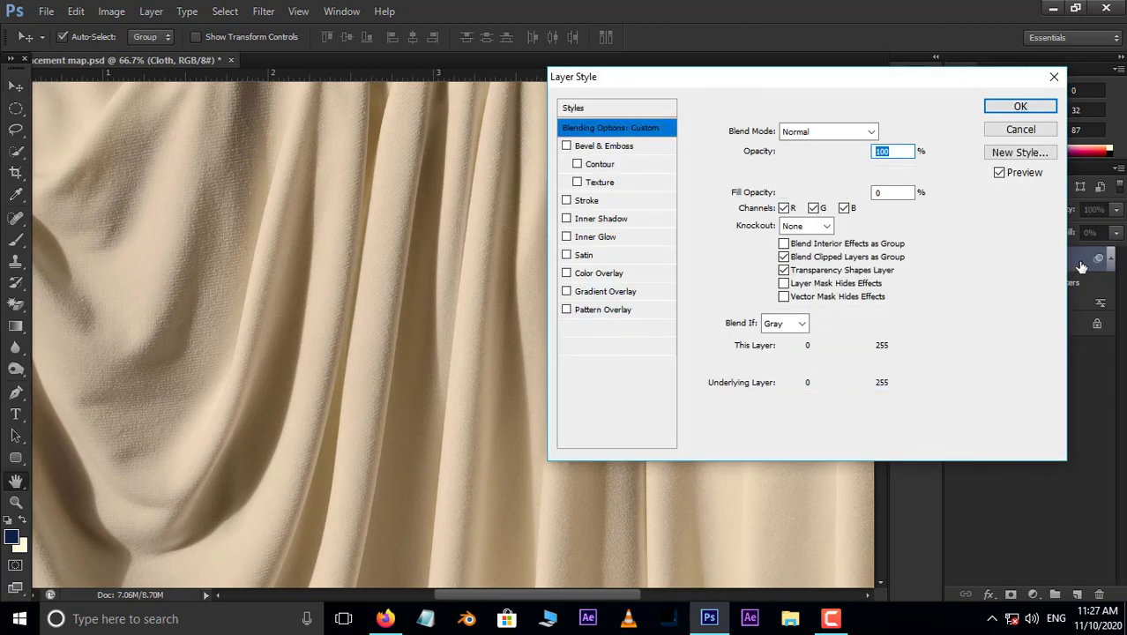
pyautogui.click(591, 275)
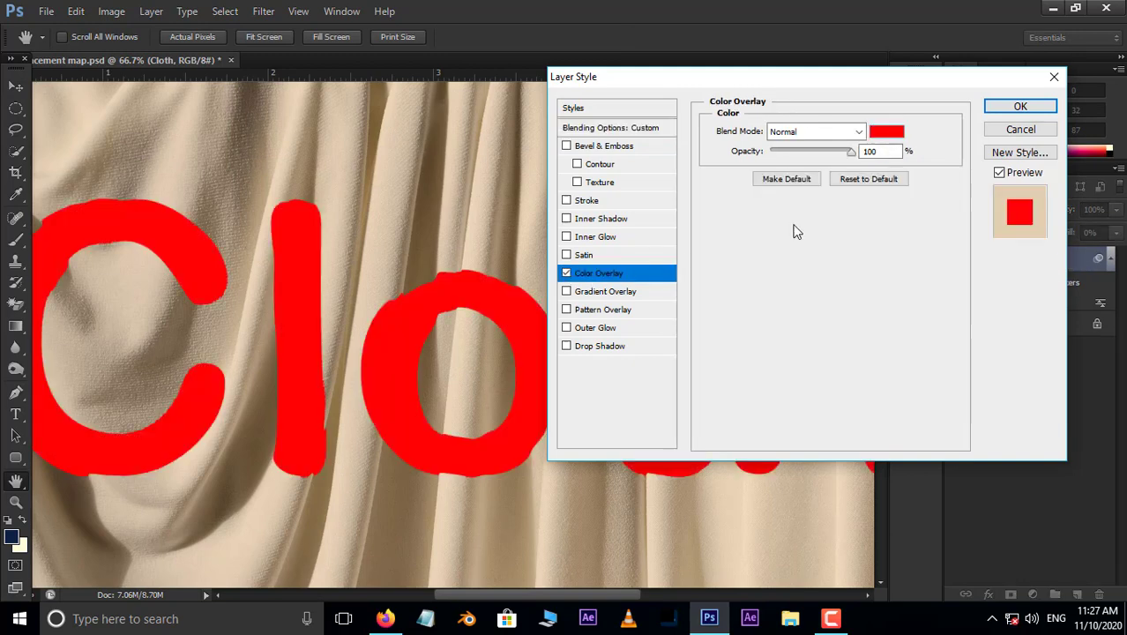
pyautogui.click(892, 132)
pyautogui.click(1003, 163)
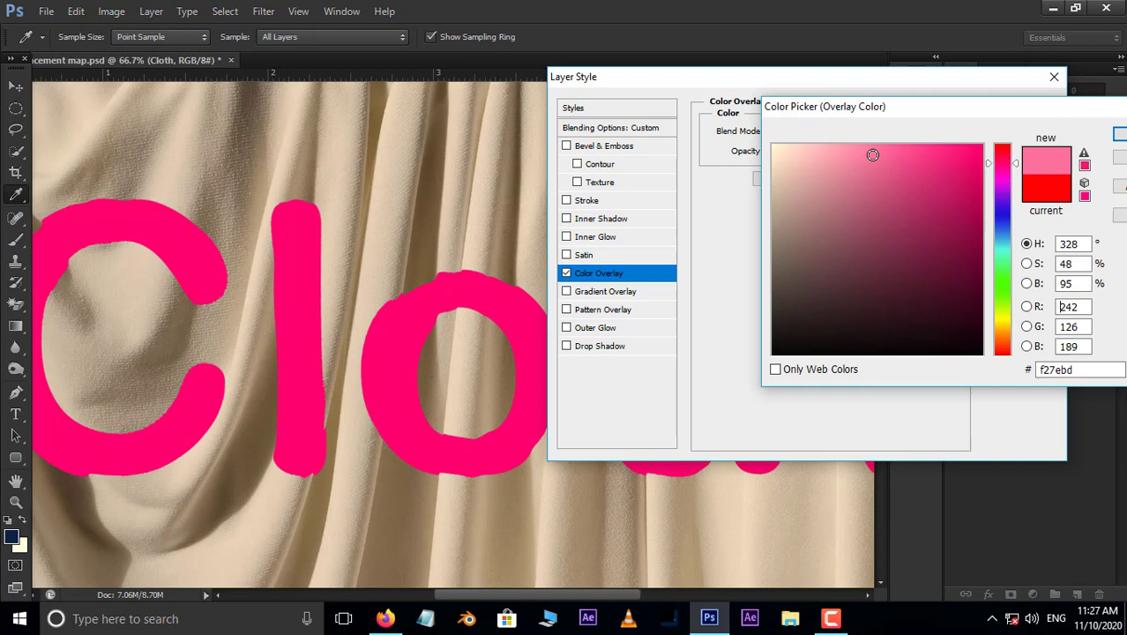
pyautogui.moveTo(872, 156); pyautogui.dragTo(883, 154)
pyautogui.moveTo(824, 106); pyautogui.dragTo(730, 127)
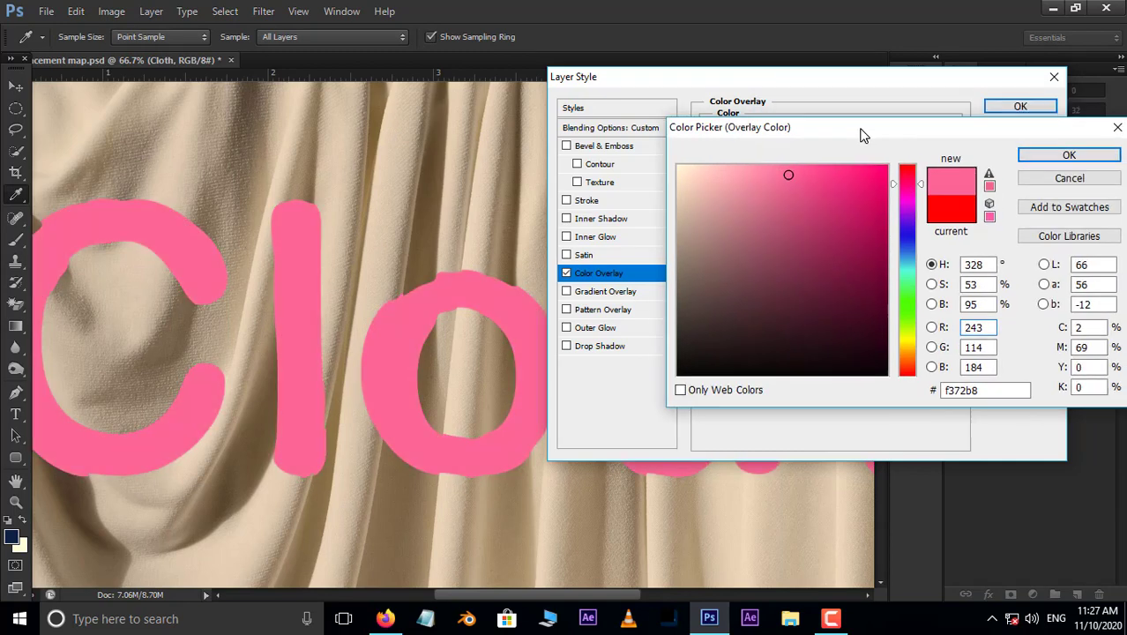
pyautogui.click(1064, 156)
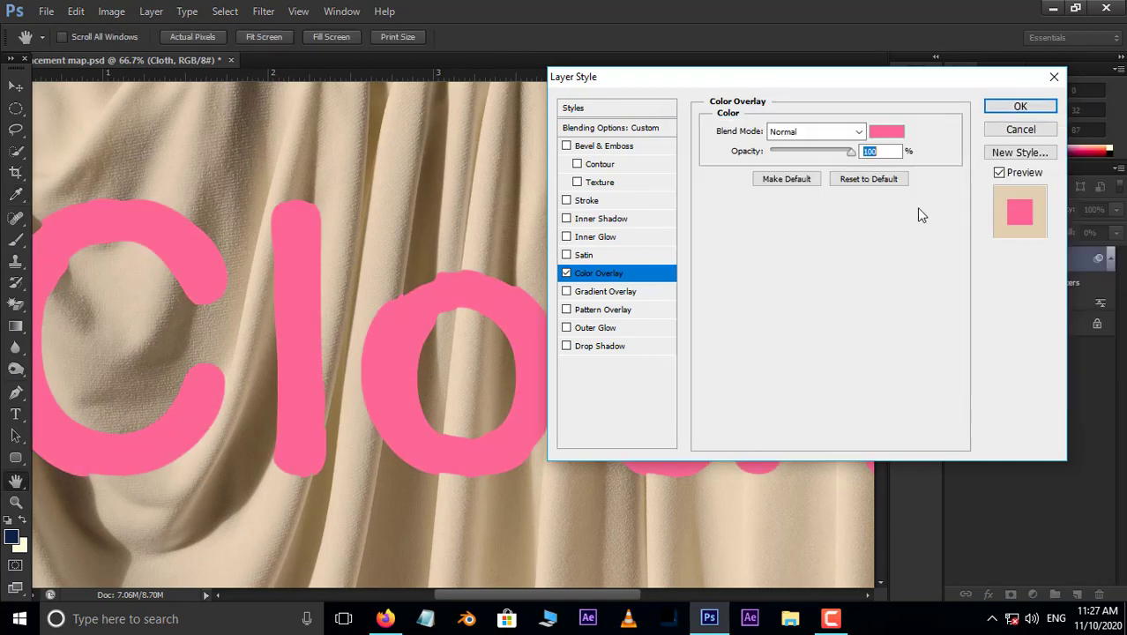
pyautogui.click(828, 132)
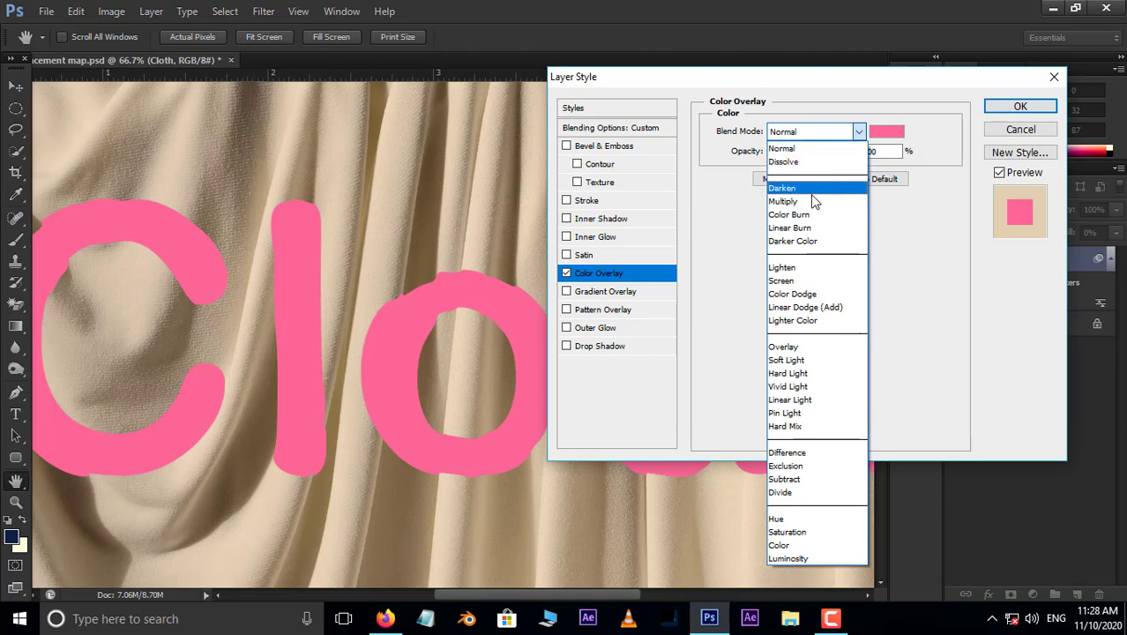
pyautogui.click(808, 228)
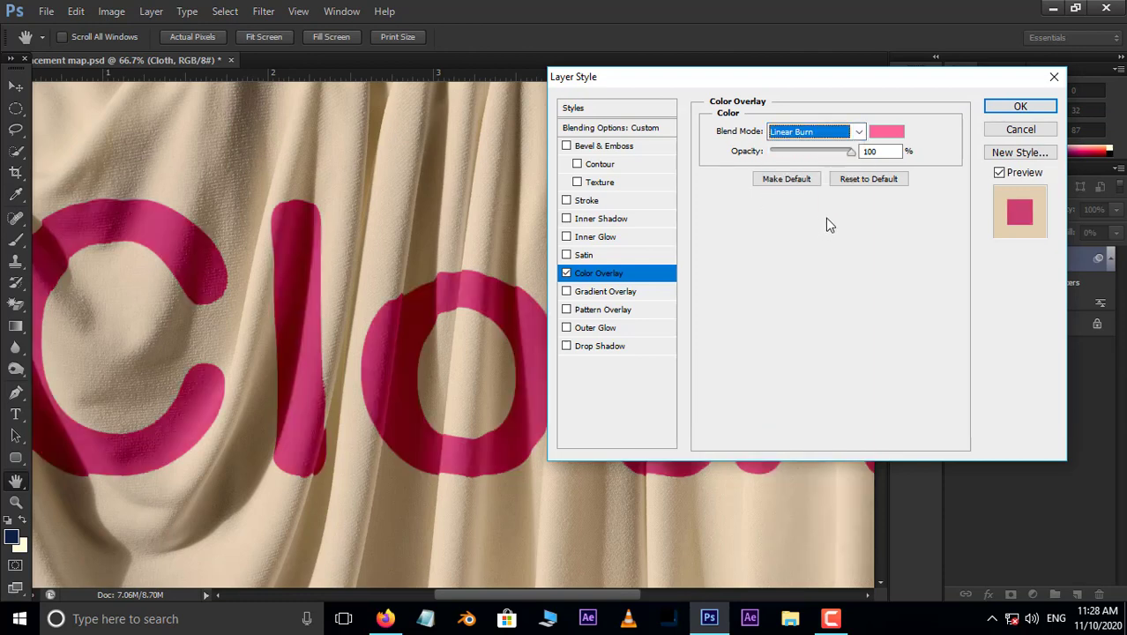
# - Turn on Bevel & Emboss with Emboss style, Down direction and a 45° angle
pyautogui.click(615, 148)
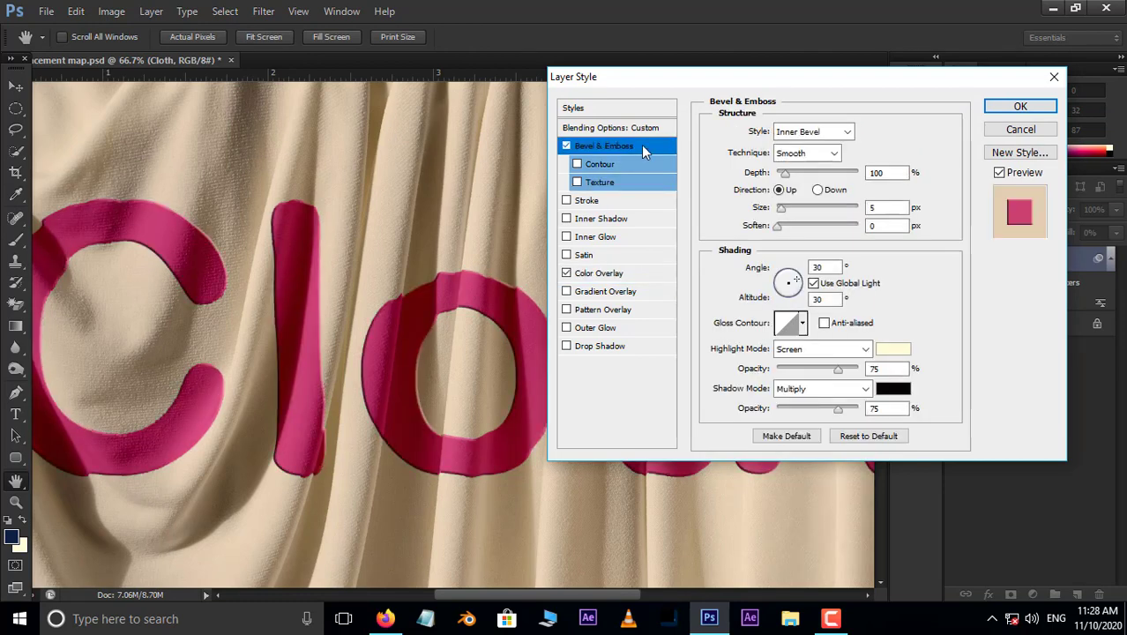
pyautogui.click(827, 134)
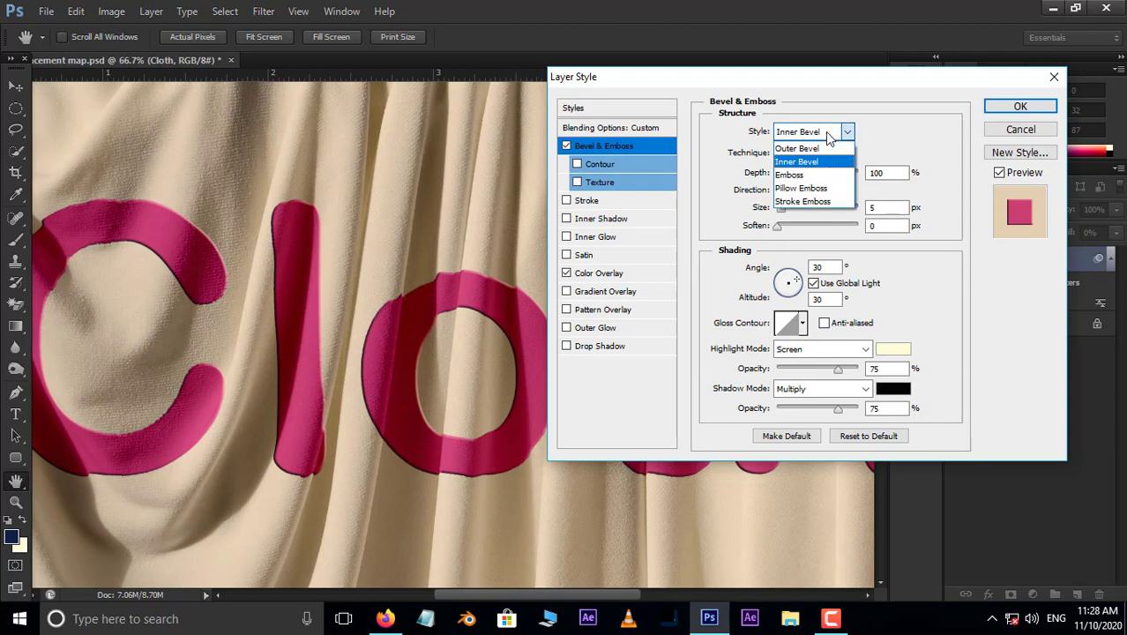
pyautogui.click(803, 175)
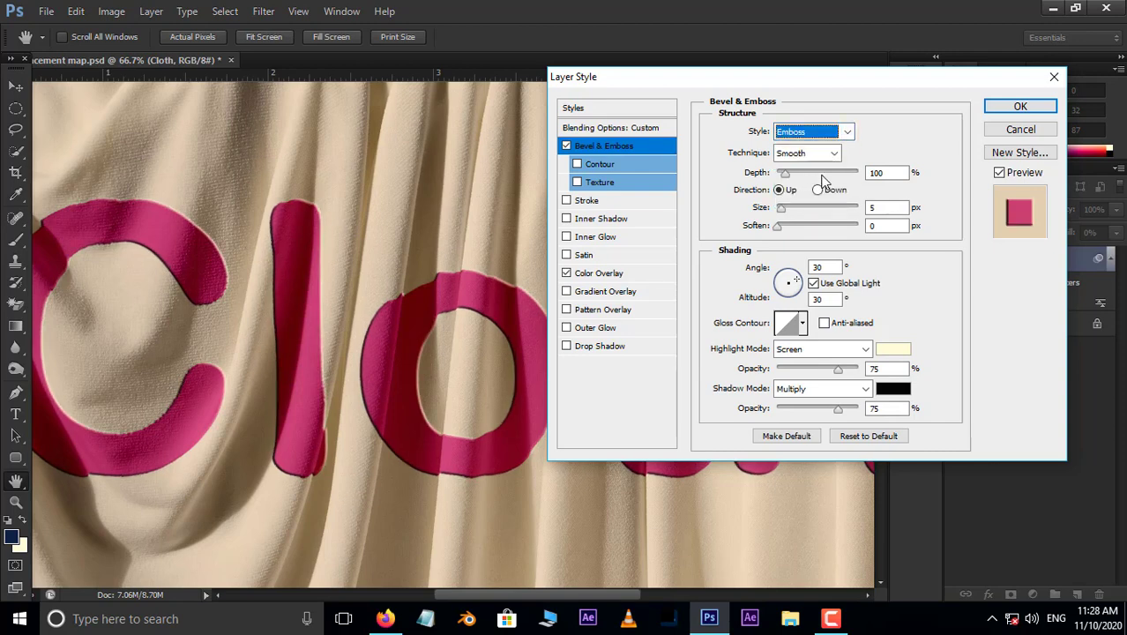
pyautogui.click(817, 189)
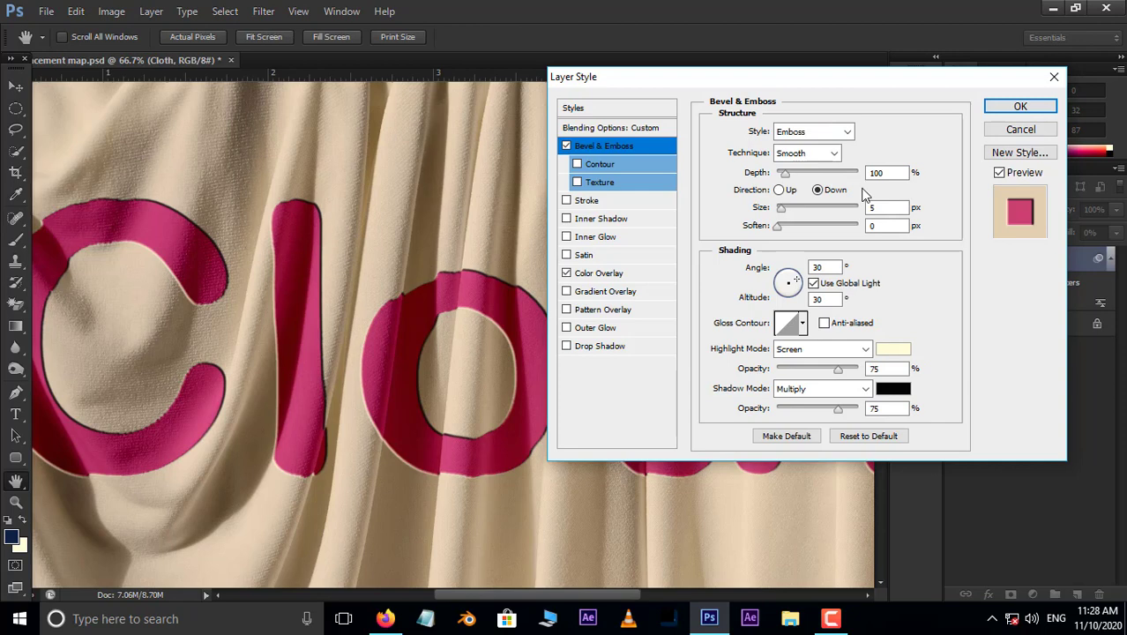
pyautogui.doubleClick(821, 268)
pyautogui.write('45')
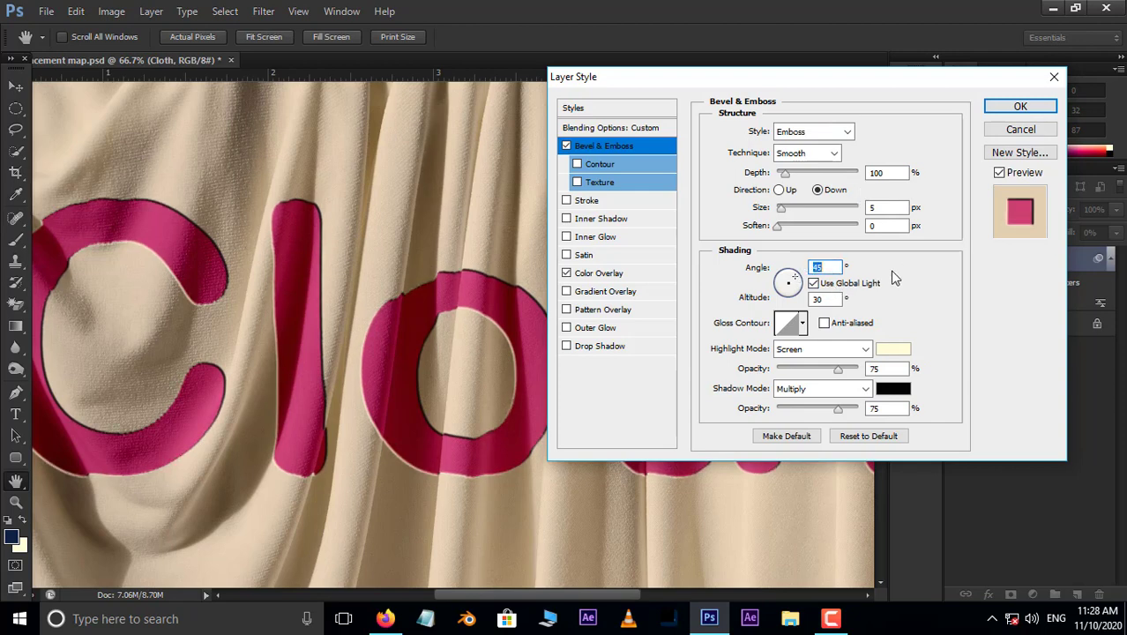
# - Set highlights to Linear Dodge (Add) at 15% and shadows to Linear Burn at 15%
pyautogui.click(865, 350)
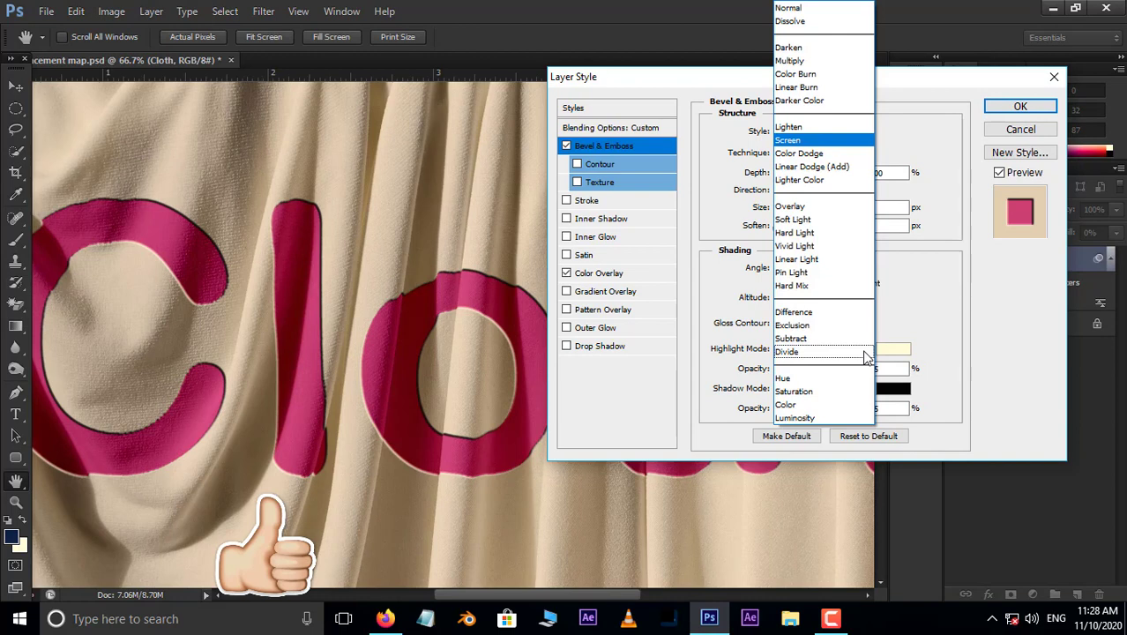
pyautogui.click(830, 167)
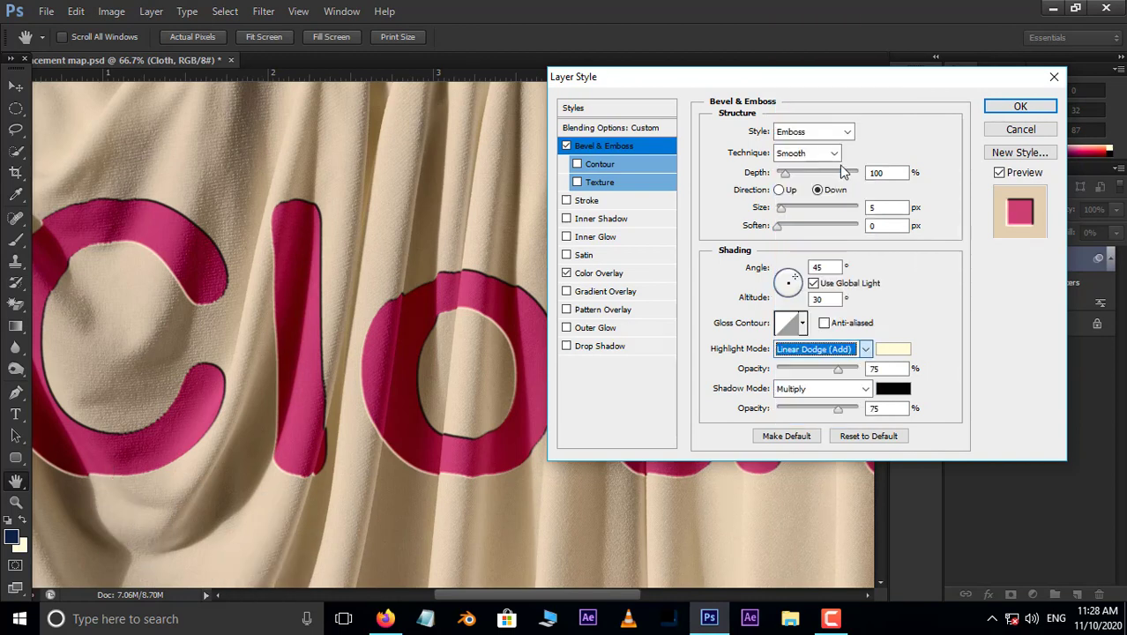
pyautogui.click(865, 390)
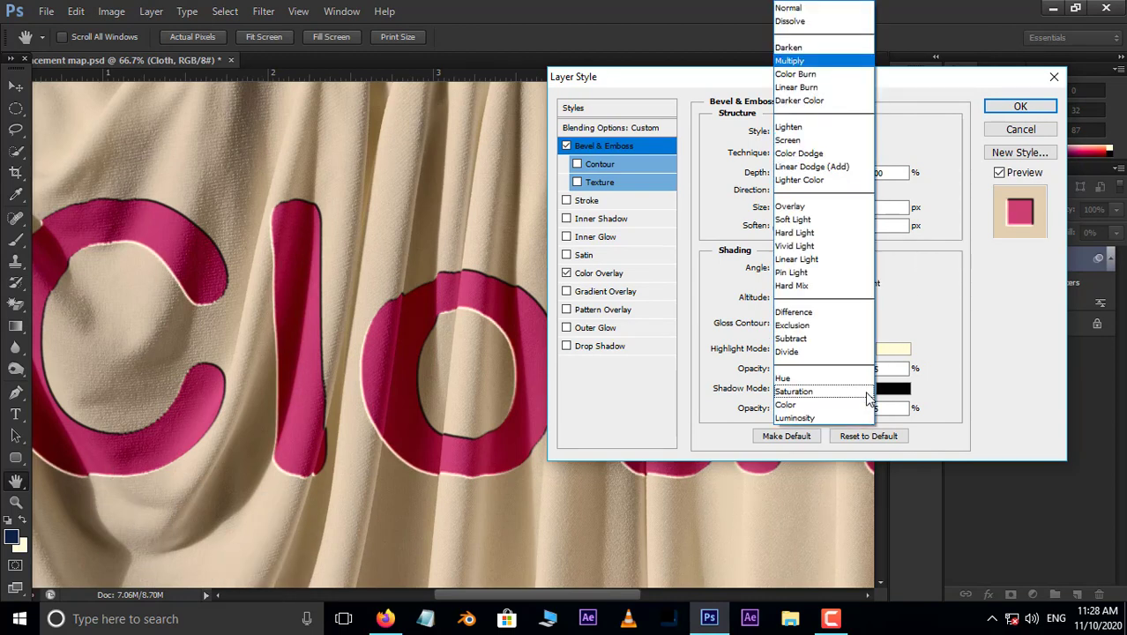
pyautogui.click(830, 87)
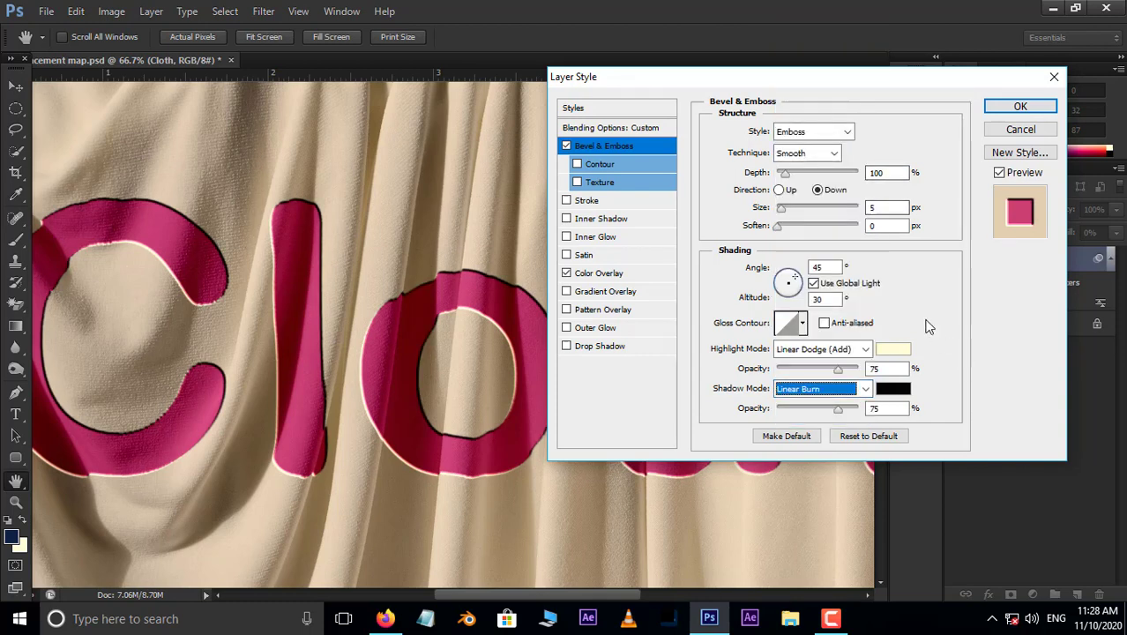
pyautogui.click(880, 369)
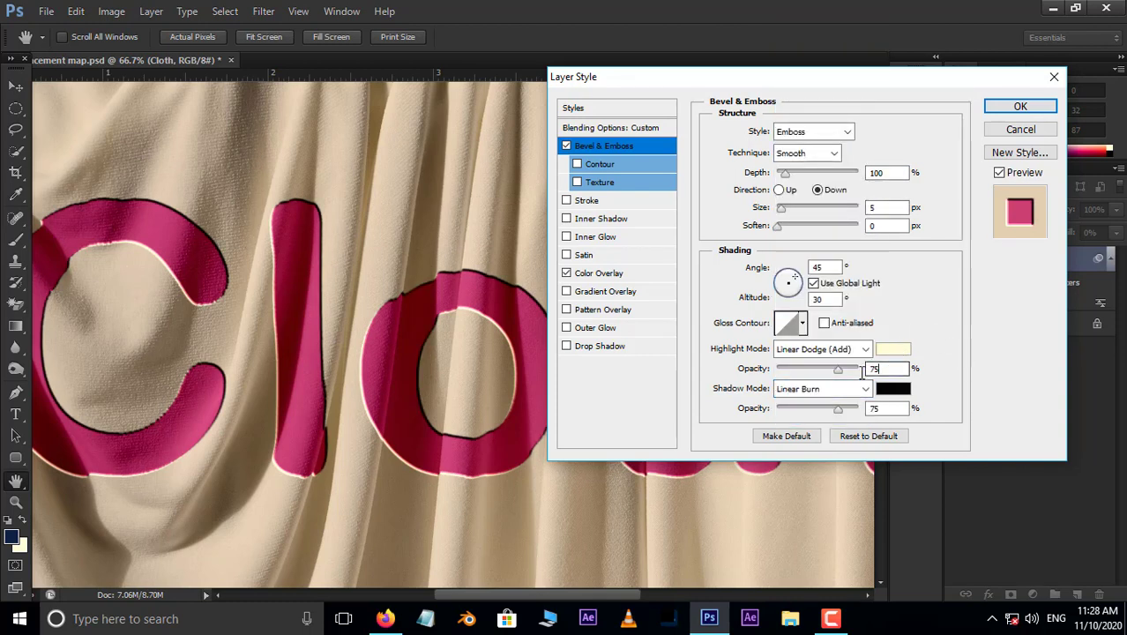
pyautogui.doubleClick(862, 371)
pyautogui.write('15')
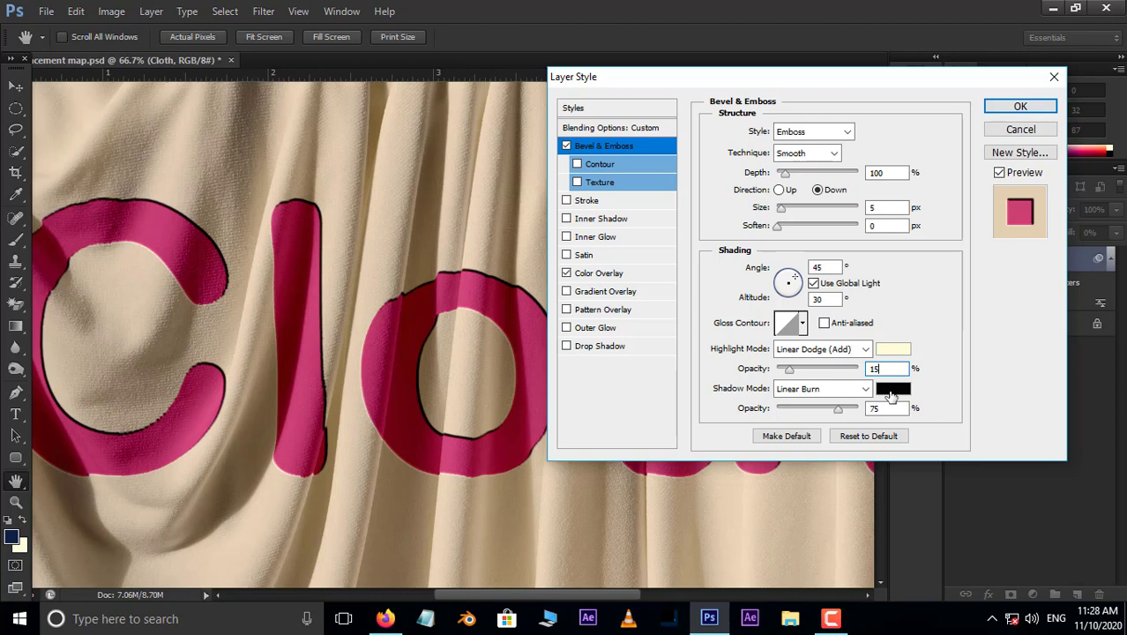
pyautogui.doubleClick(877, 408)
pyautogui.write('15')
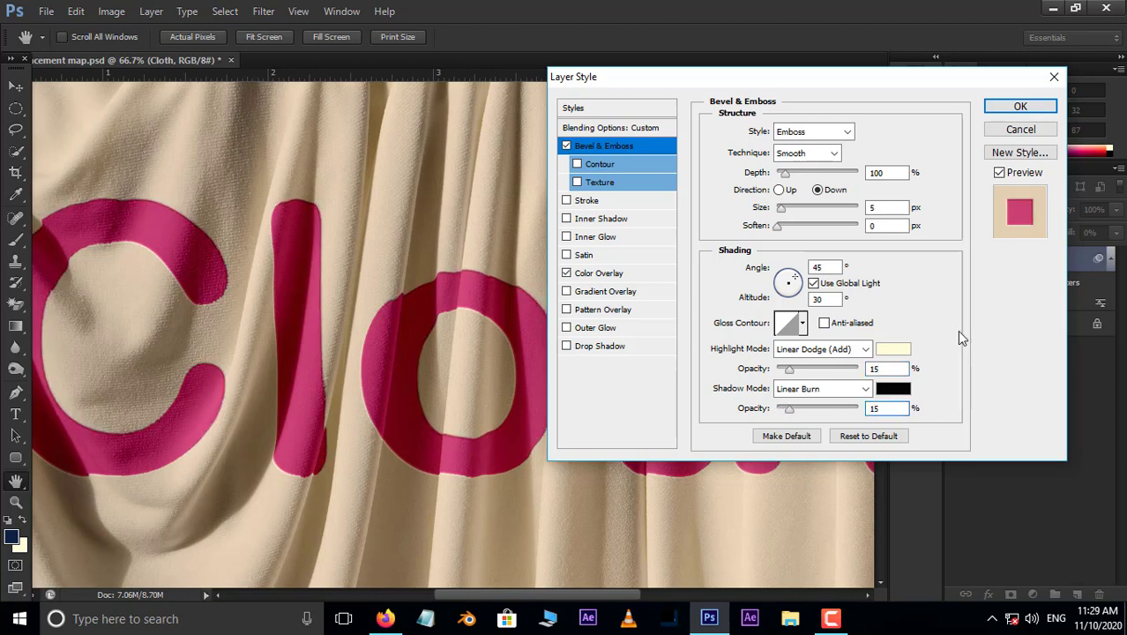
# - Set emboss size 9 and depth 20, then apply the layer styles
pyautogui.click(880, 208)
pyautogui.write('9')
pyautogui.press('Tab')
pyautogui.write('2')
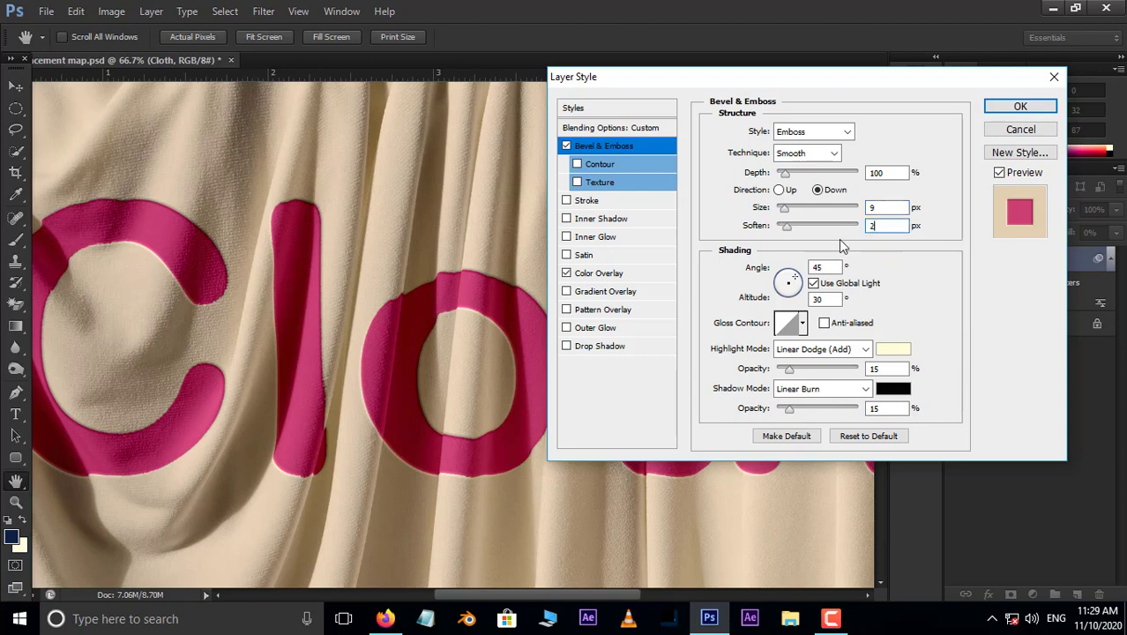
pyautogui.moveTo(784, 173); pyautogui.dragTo(779, 175)
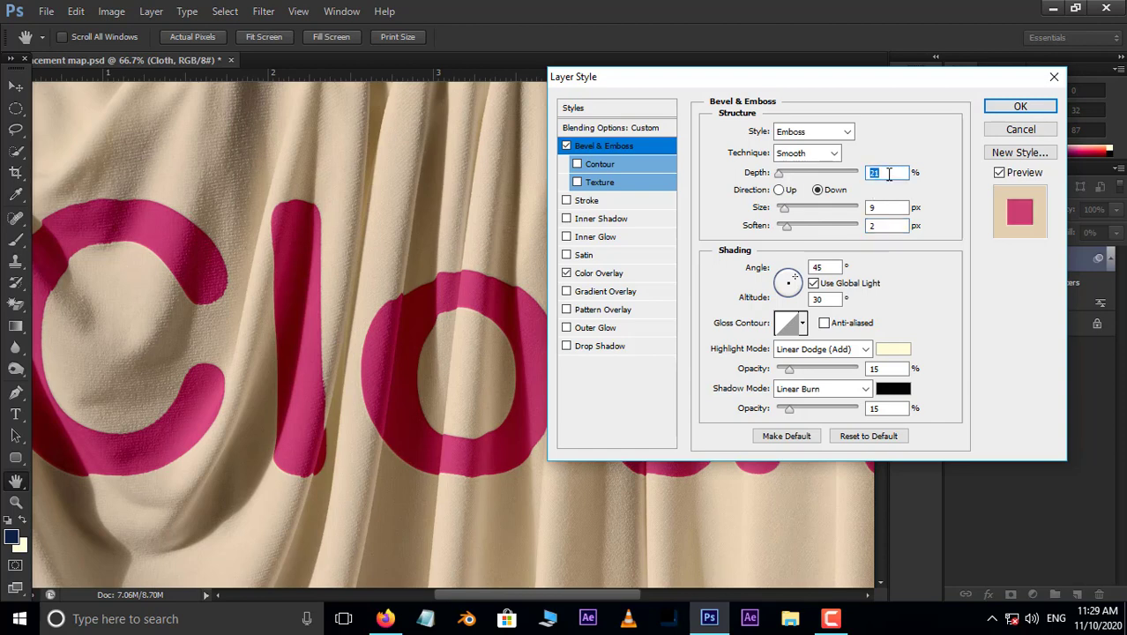
pyautogui.write('20')
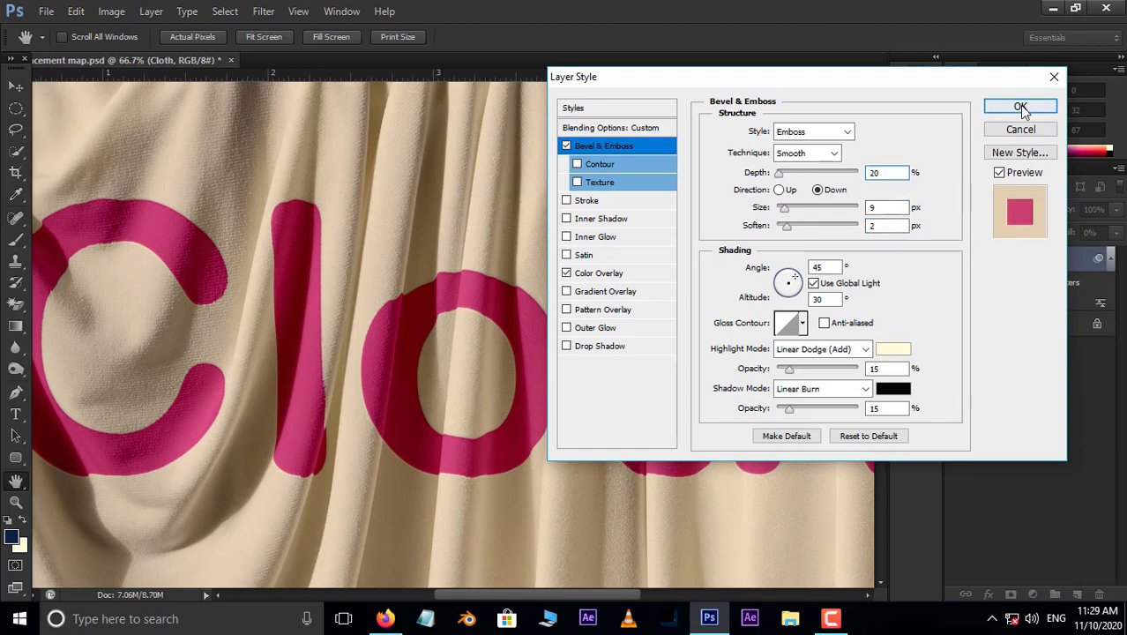
pyautogui.click(1019, 107)
pyautogui.moveTo(515, 335); pyautogui.dragTo(670, 309)
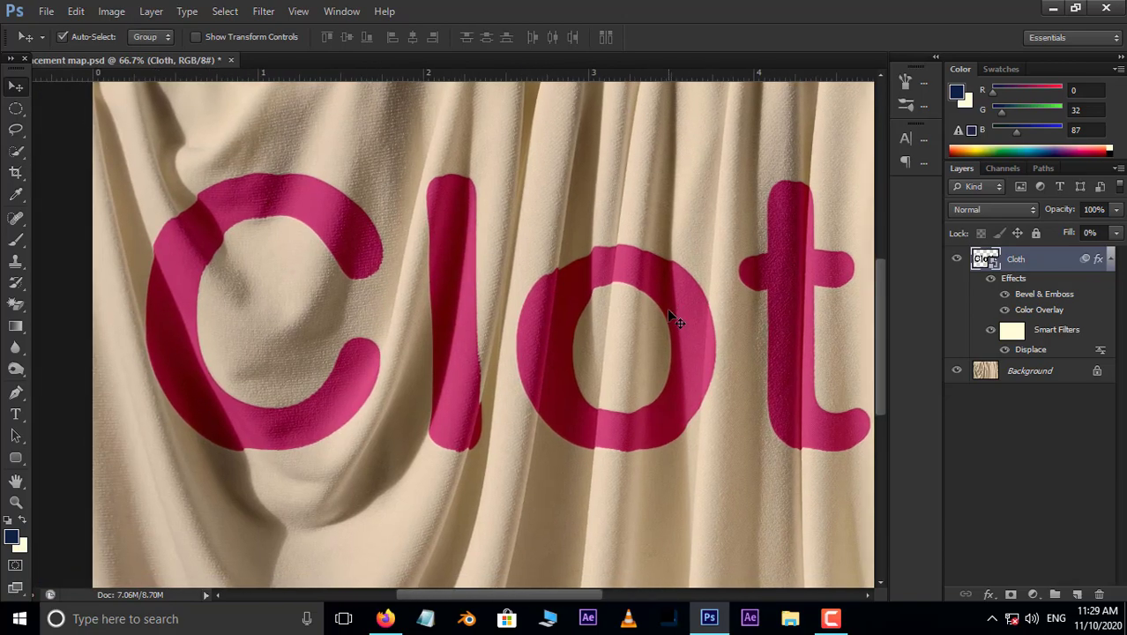
pyautogui.hotkey('ctrl', '+')
pyautogui.hotkey('ctrl', '-')
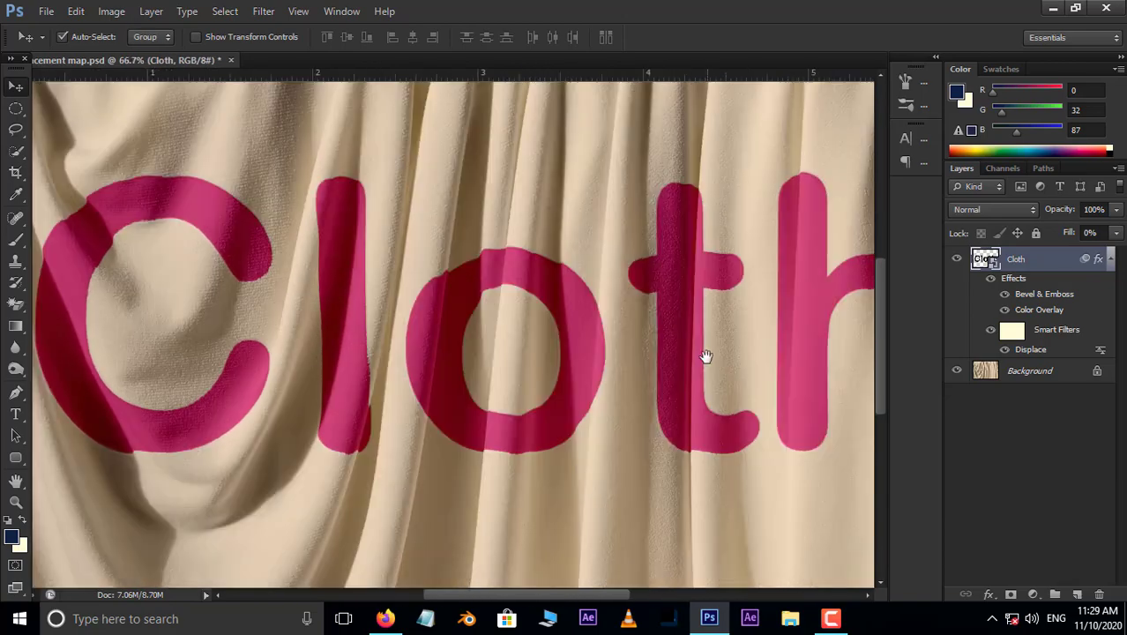
# - Try several overlay hues, then set the Color Overlay to red-orange (f38b72)
pyautogui.doubleClick(1039, 311)
pyautogui.moveTo(885, 81); pyautogui.dragTo(980, 176)
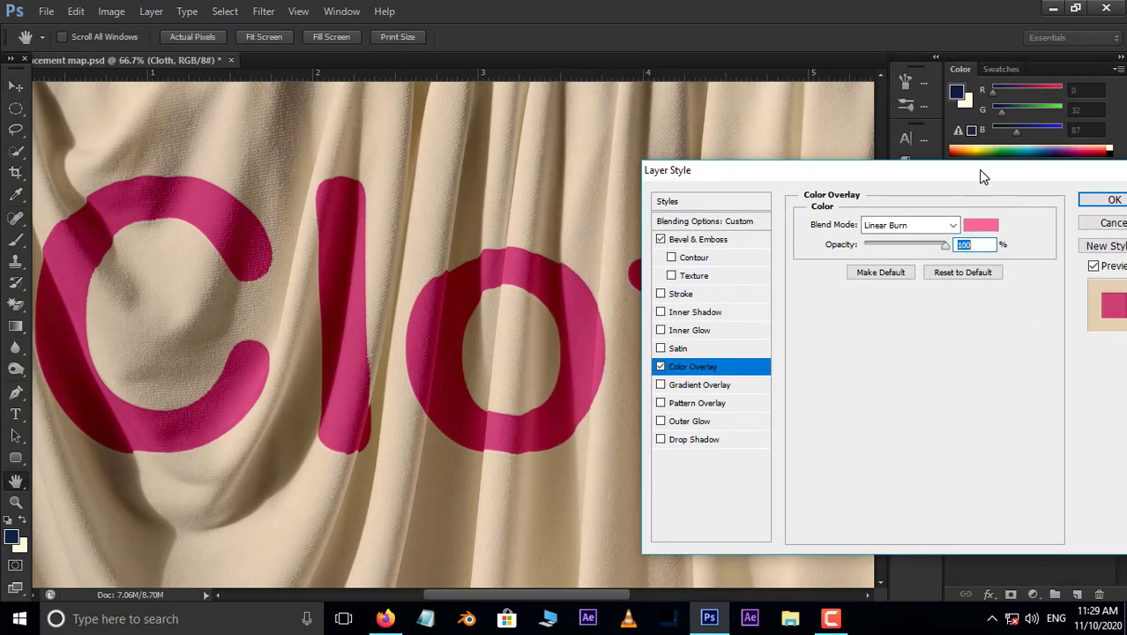
pyautogui.click(977, 225)
pyautogui.click(911, 207)
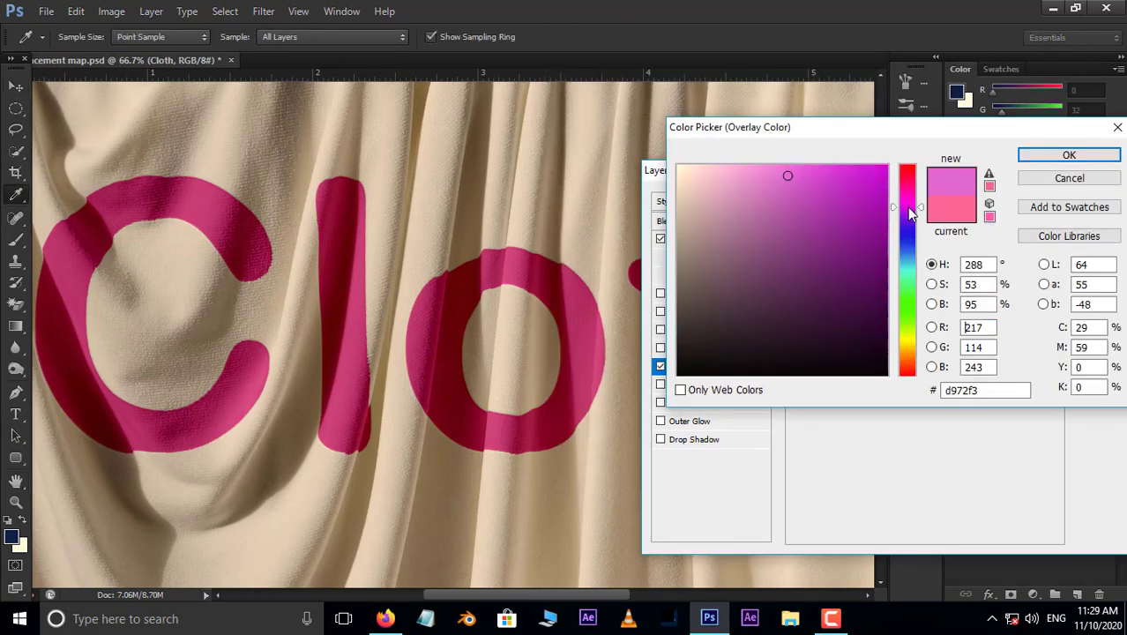
pyautogui.click(912, 169)
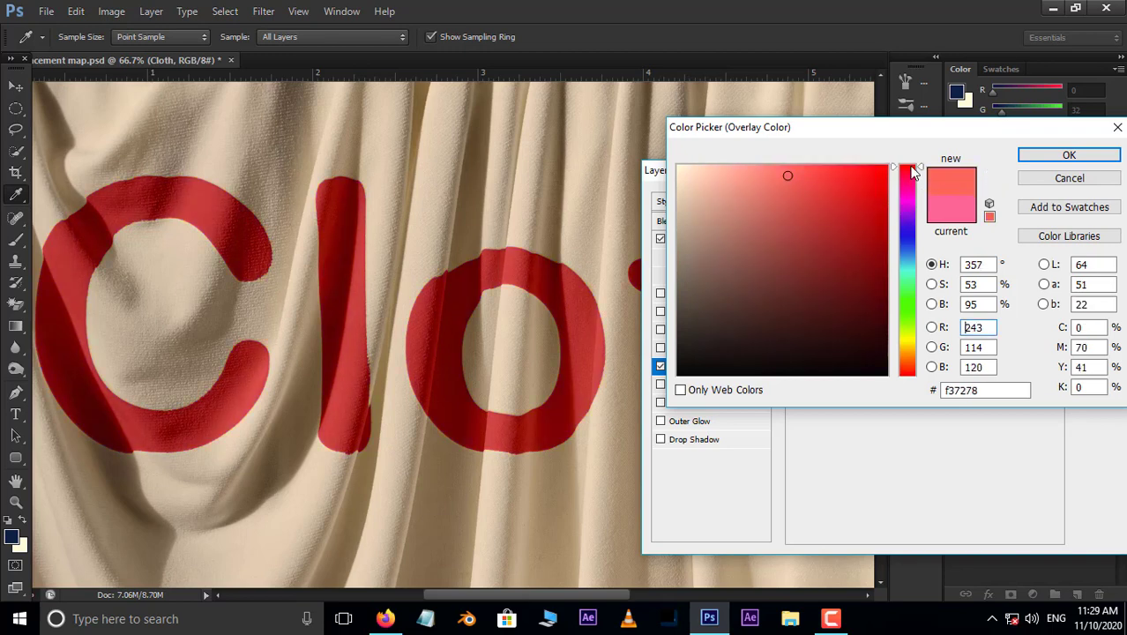
pyautogui.click(909, 247)
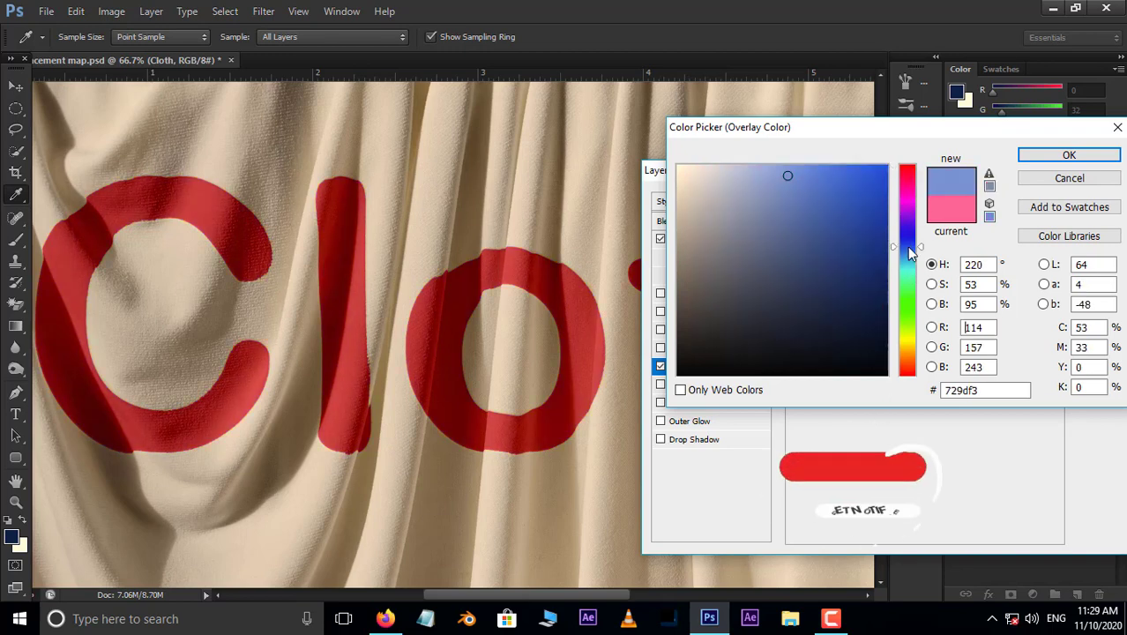
pyautogui.click(909, 295)
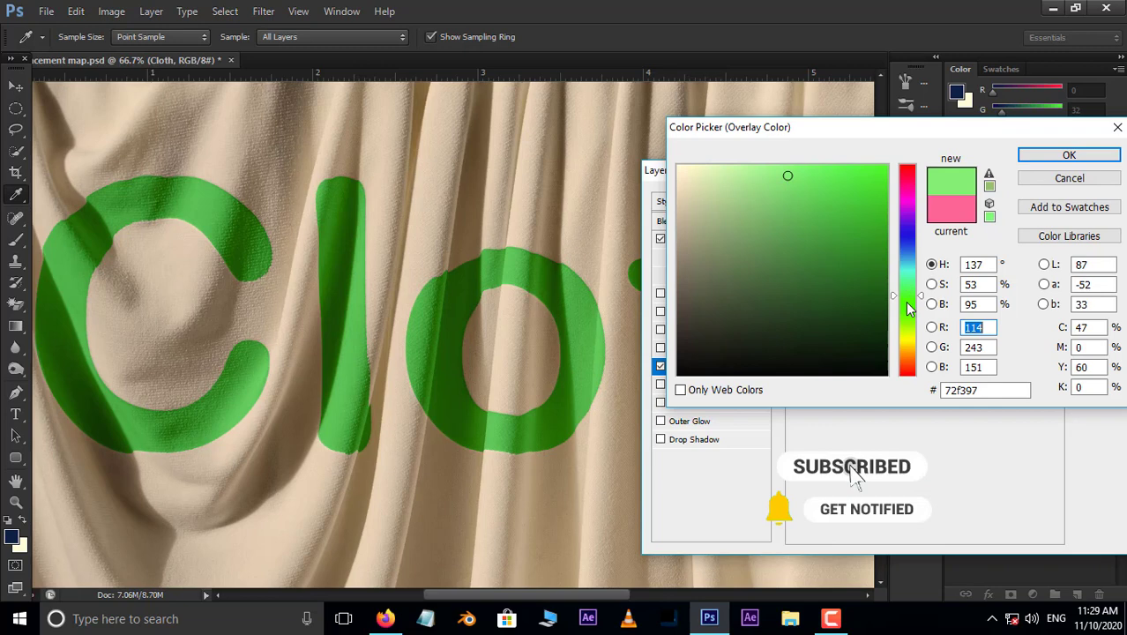
pyautogui.click(911, 335)
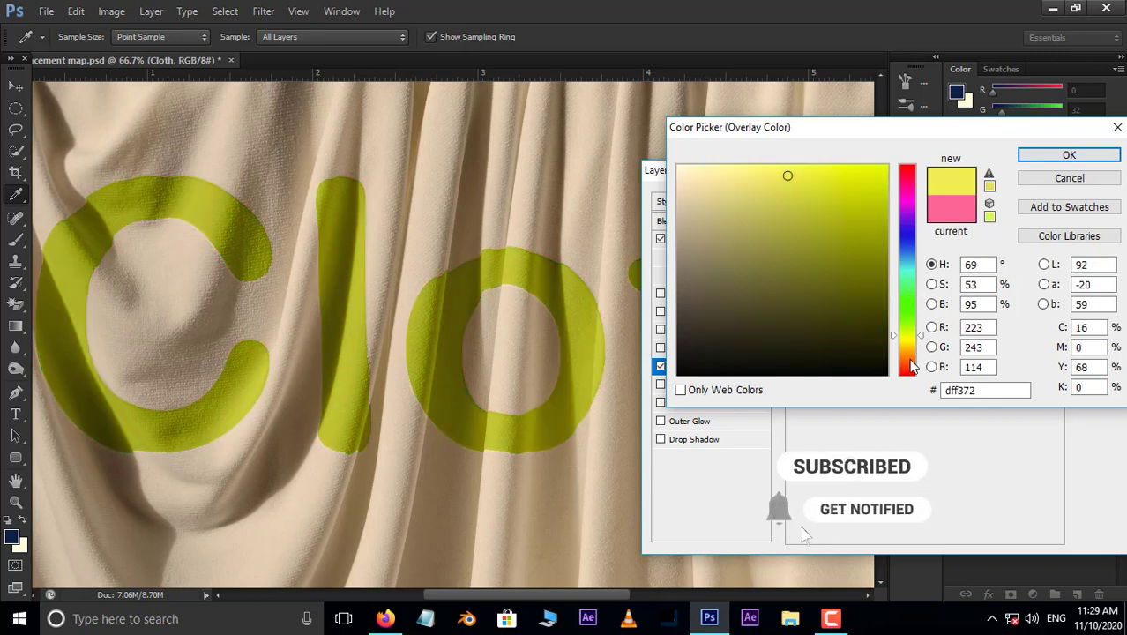
pyautogui.click(911, 360)
pyautogui.click(911, 370)
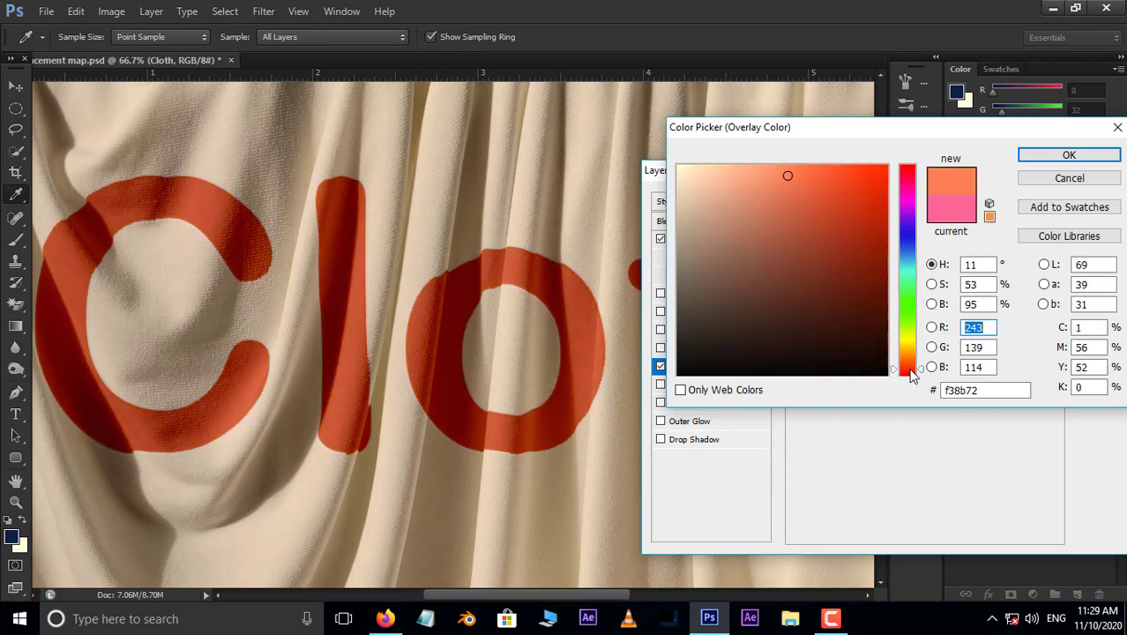
pyautogui.click(1069, 155)
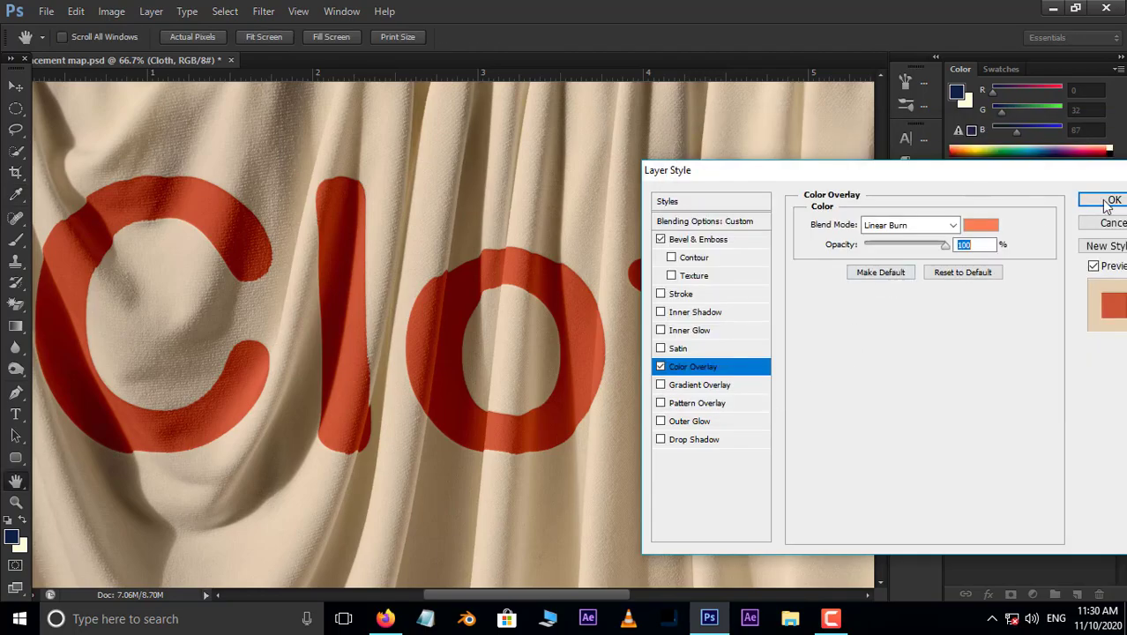